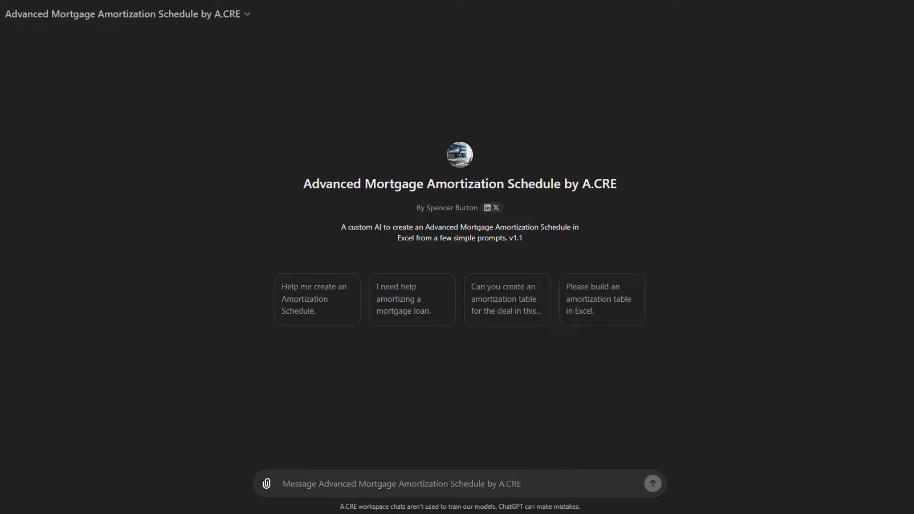
{"action": "left_click", "coordinate": [367, 4]}
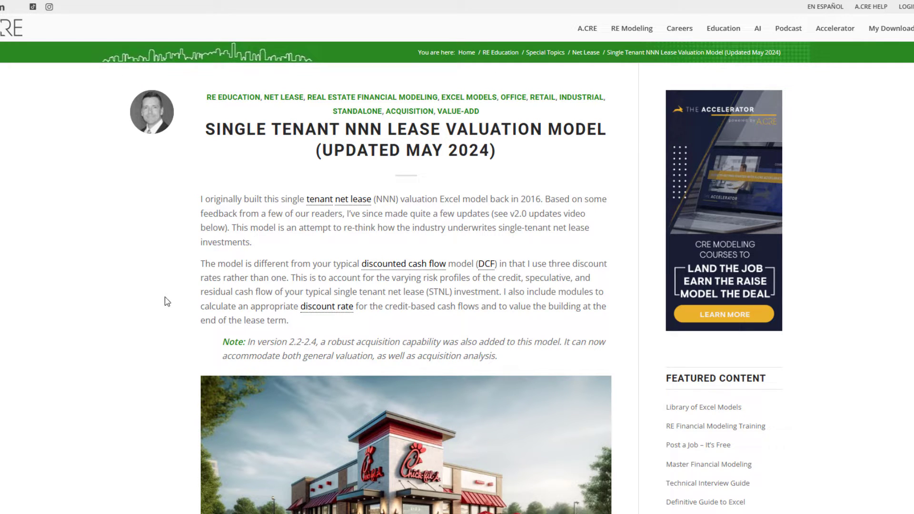
{"action": "scroll", "coordinate": [132, 302], "scroll_direction": "down", "scroll_amount": 9}
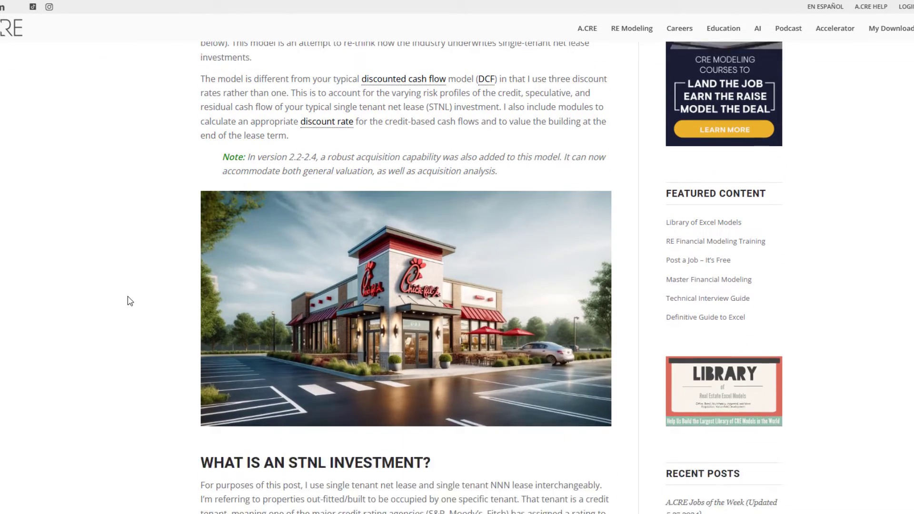
{"action": "scroll", "coordinate": [130, 301], "scroll_direction": "down", "scroll_amount": 9}
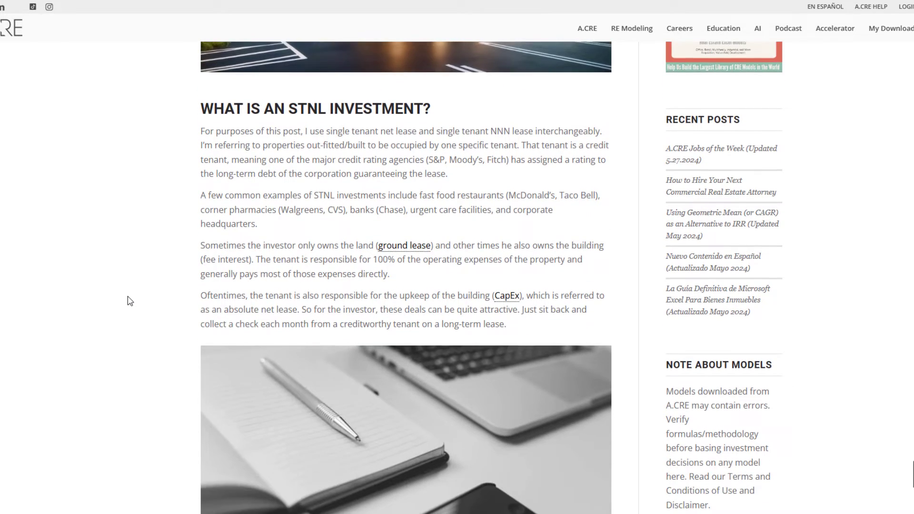
{"action": "scroll", "coordinate": [129, 301], "scroll_direction": "down", "scroll_amount": 6}
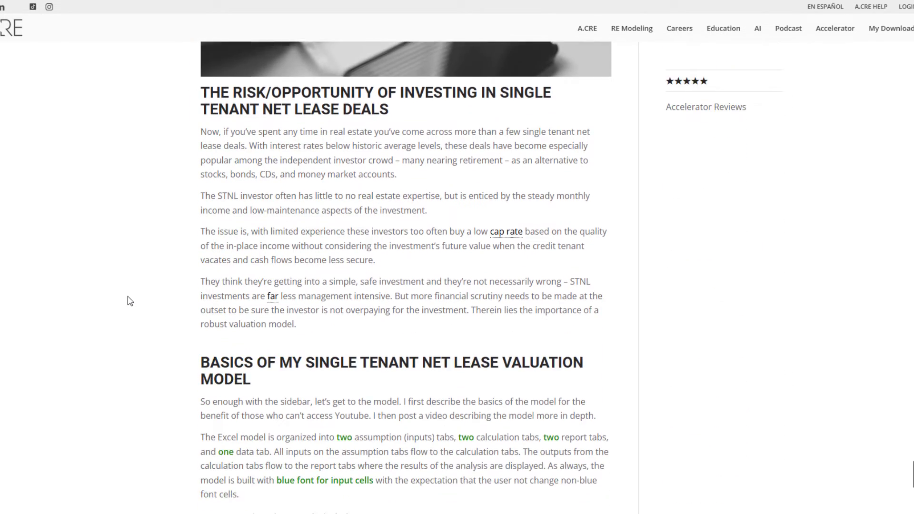
{"action": "scroll", "coordinate": [130, 301], "scroll_direction": "down", "scroll_amount": 1}
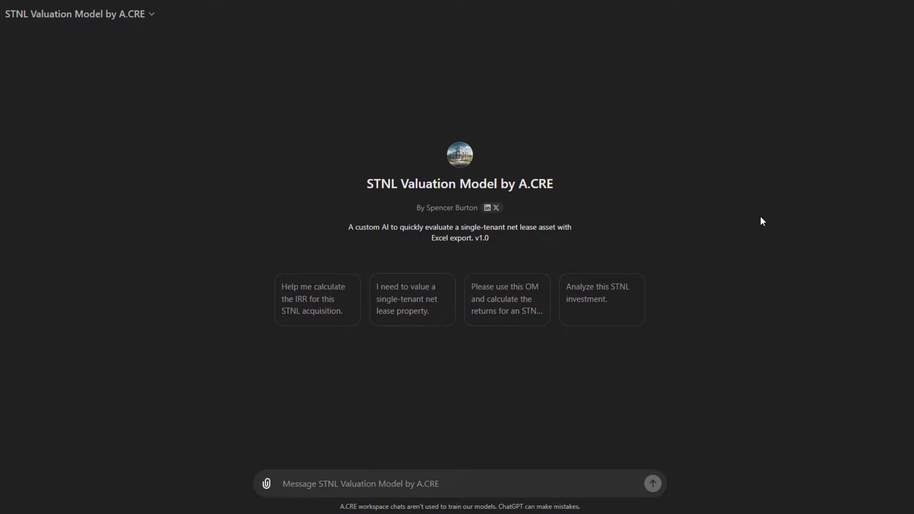
Step: Start an STNL investment analysis with the valuation GPT's 'Analyze this STNL investment.' starter
{"action": "left_click", "coordinate": [630, 301]}
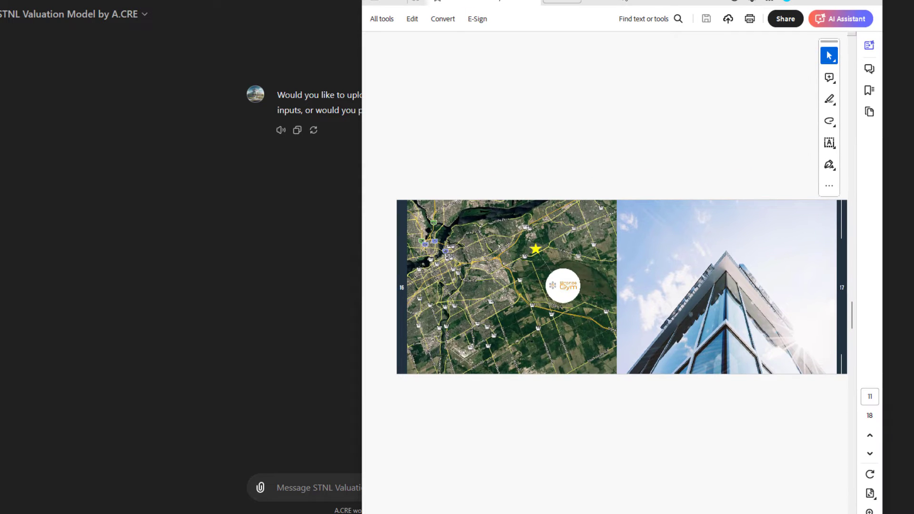
Step: Bring the whole 10000 Fitness Way memorandum window into view, then close Acrobat
{"action": "left_click_drag", "start_coordinate": [635, 4], "coordinate": [527, 31]}
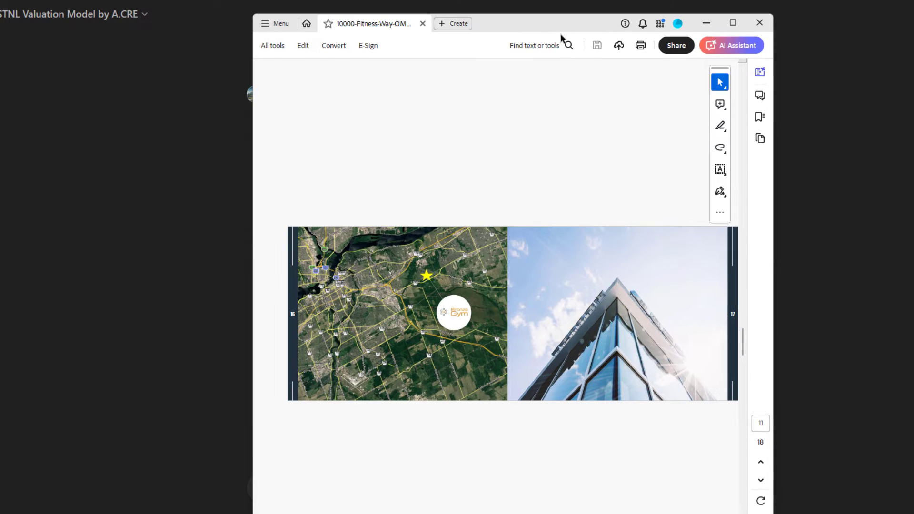
{"action": "left_click", "coordinate": [760, 23]}
Step: Send 10000-Fitness-Way-OM.pdf to the GPT with the note 'Here is the OM for 10000 Fitness Way'
{"action": "left_click_drag", "start_coordinate": [913, 304], "coordinate": [453, 306]}
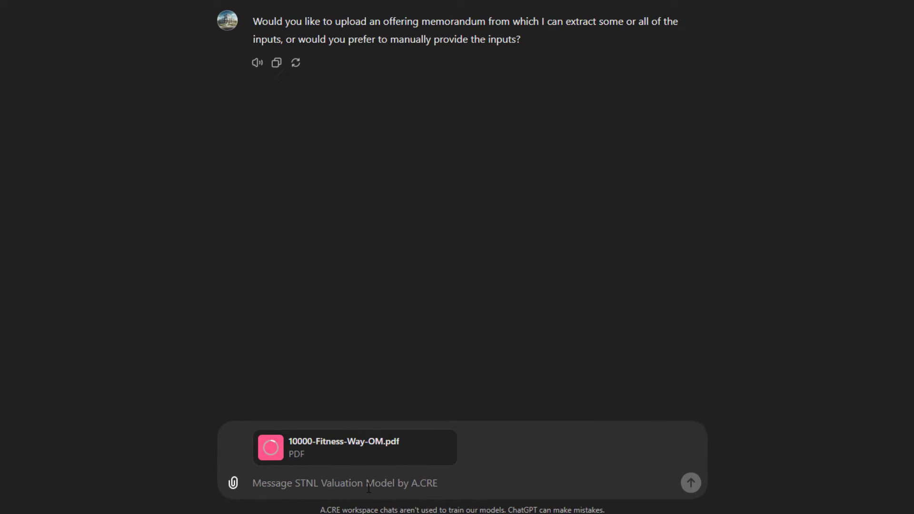
{"action": "type", "text": "Here is the OM"}
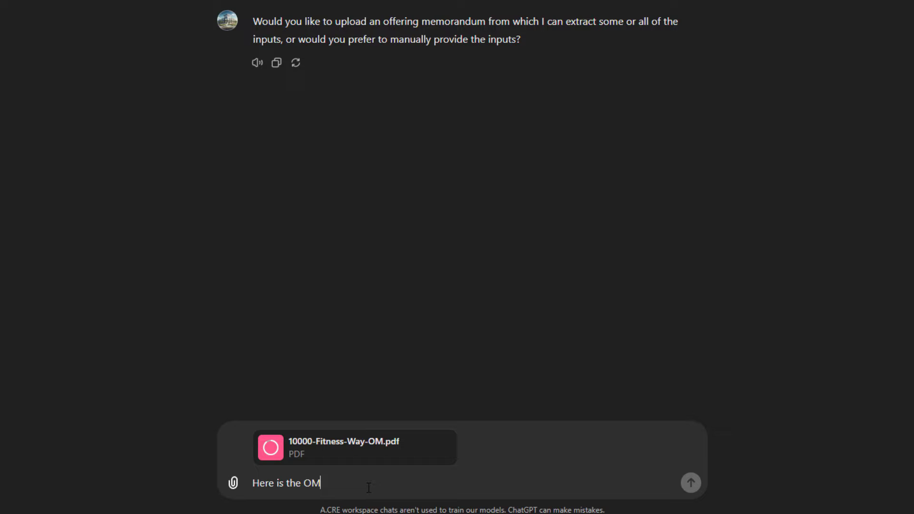
{"action": "type", "text": " for 10000 Fitness Way"}
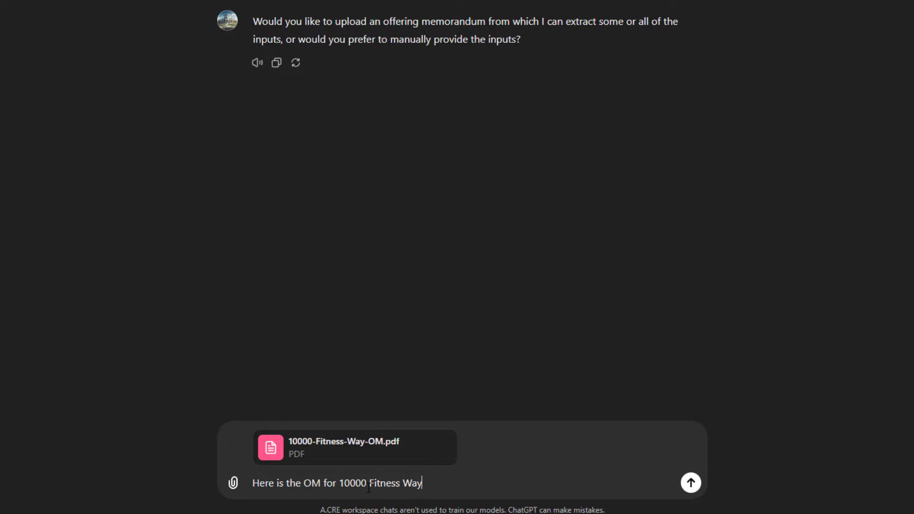
{"action": "key", "text": "Return"}
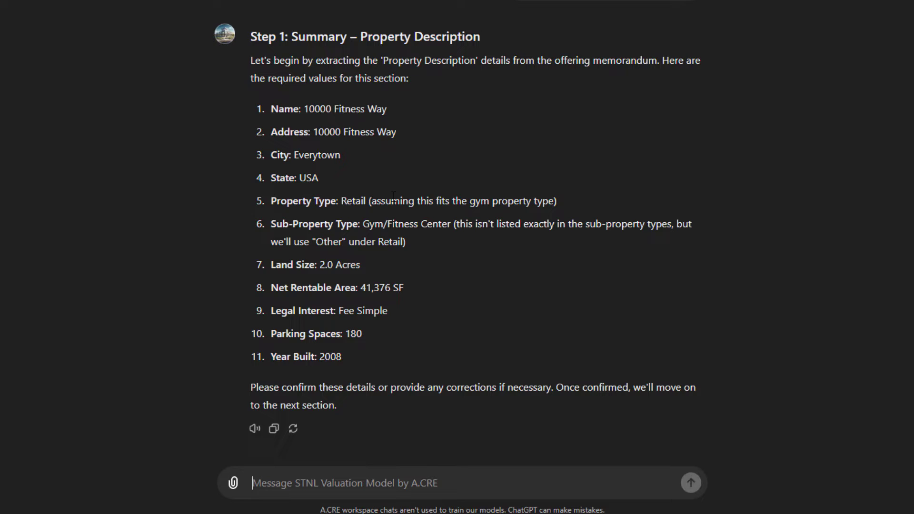
{"action": "left_click_drag", "start_coordinate": [366, 202], "coordinate": [342, 208]}
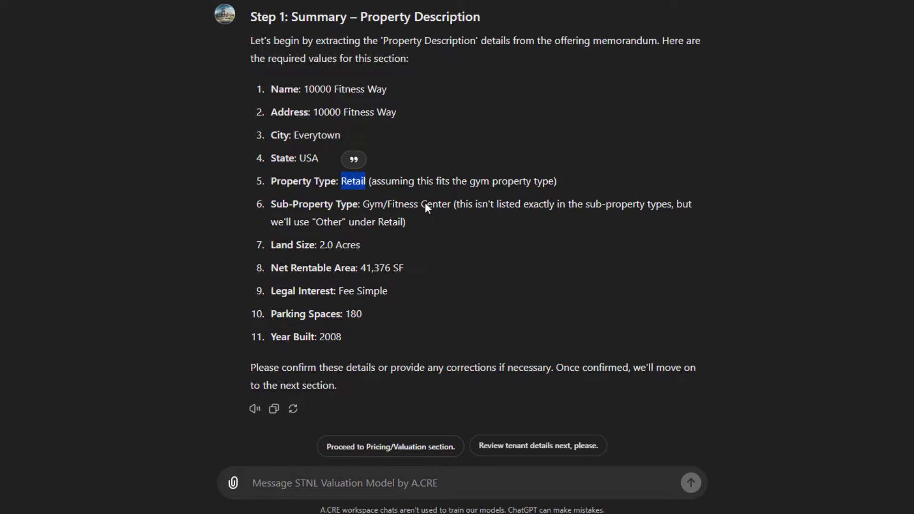
{"action": "left_click_drag", "start_coordinate": [566, 182], "coordinate": [363, 210]}
{"action": "left_click", "coordinate": [491, 211]}
{"action": "left_click", "coordinate": [503, 209]}
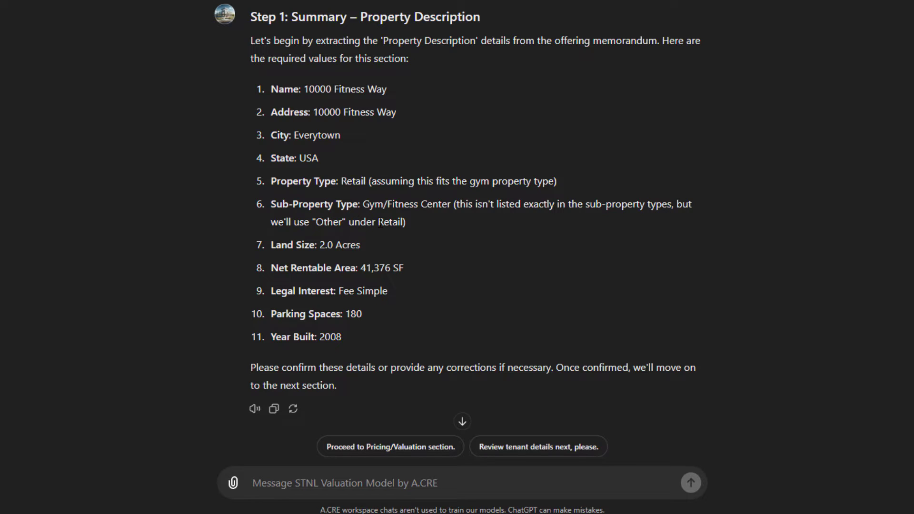
{"action": "left_click_drag", "start_coordinate": [405, 223], "coordinate": [317, 223]}
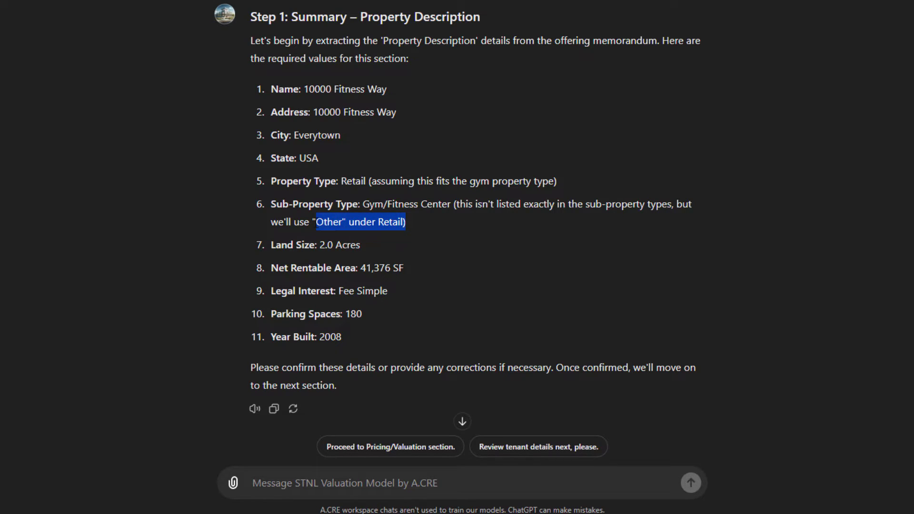
{"action": "left_click", "coordinate": [402, 222]}
{"action": "left_click_drag", "start_coordinate": [451, 205], "coordinate": [366, 205]}
{"action": "left_click", "coordinate": [367, 205]}
{"action": "left_click", "coordinate": [438, 489]}
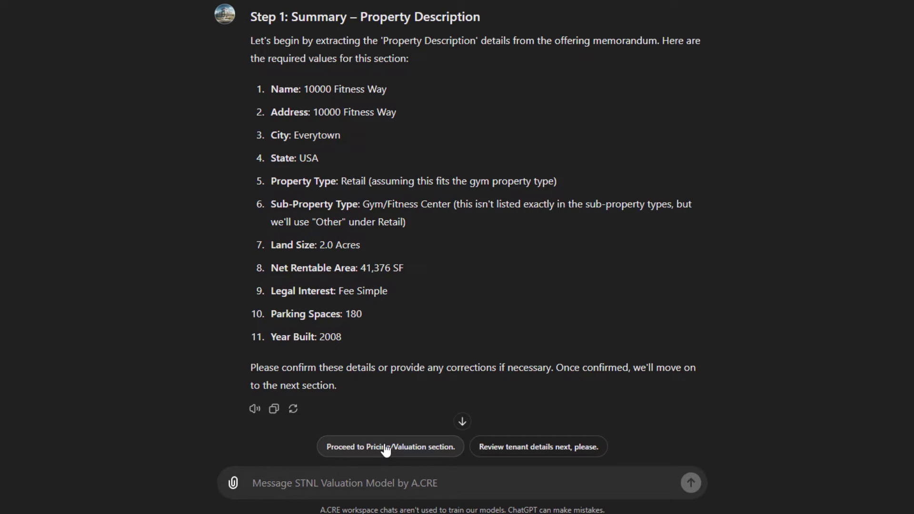
{"action": "left_click", "coordinate": [412, 482]}
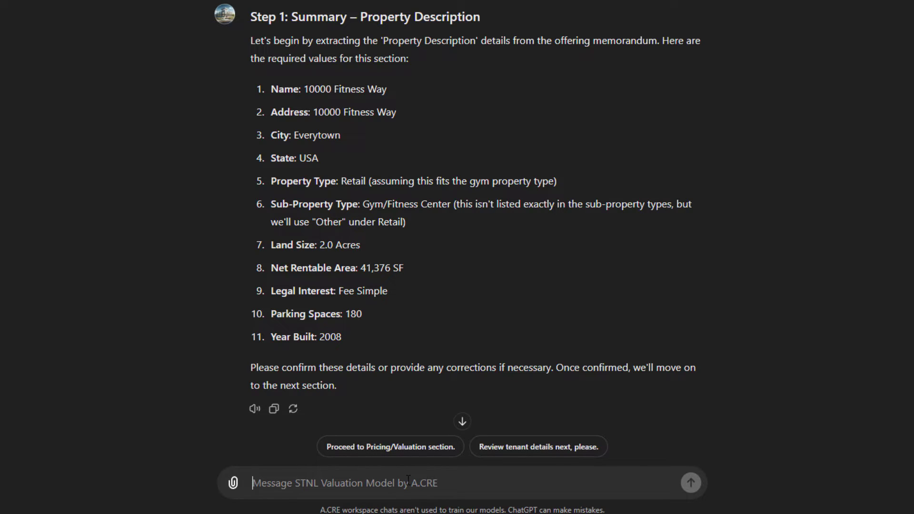
Step: Ask whether any fitness-related sub-property type exists and review the suggested Other option
{"action": "type", "text": "Help "}
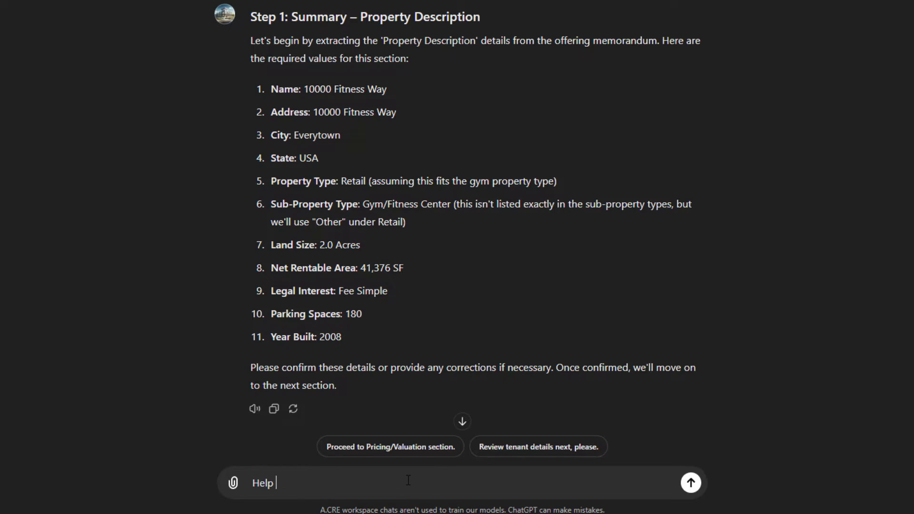
{"action": "type", "text": "me understand. Is there no other sub-"}
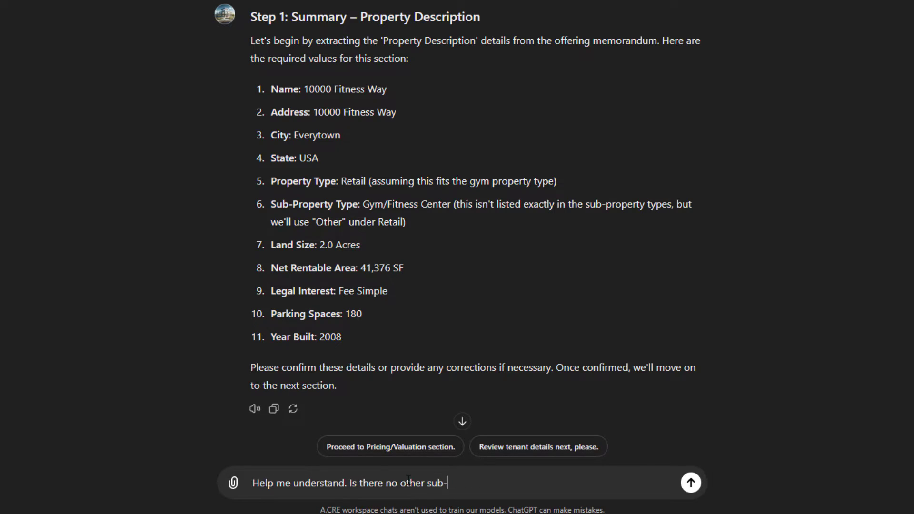
{"action": "type", "text": "property type related to fitness?"}
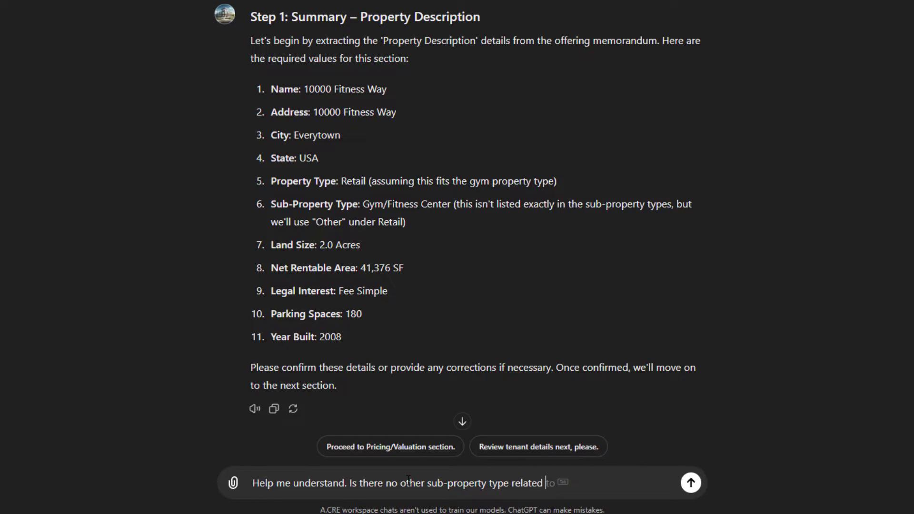
{"action": "key", "text": "Return"}
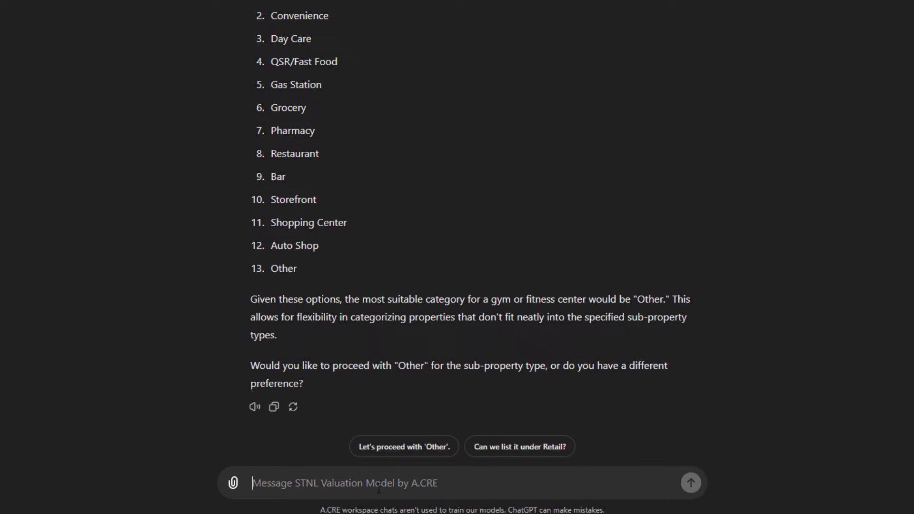
{"action": "left_click_drag", "start_coordinate": [432, 364], "coordinate": [393, 366]}
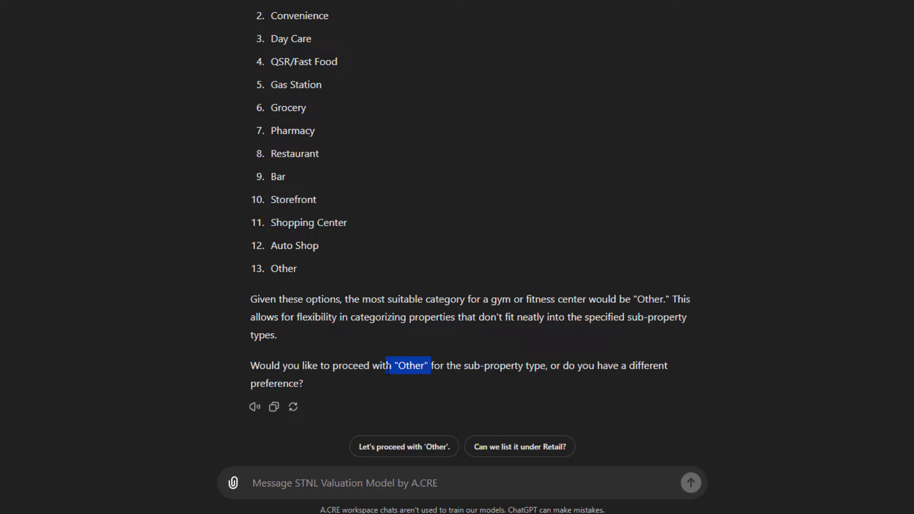
Step: Reply 'Yes - proceed with Other and then continue to the next section.'
{"action": "left_click", "coordinate": [413, 484]}
{"action": "type", "text": "Yes "}
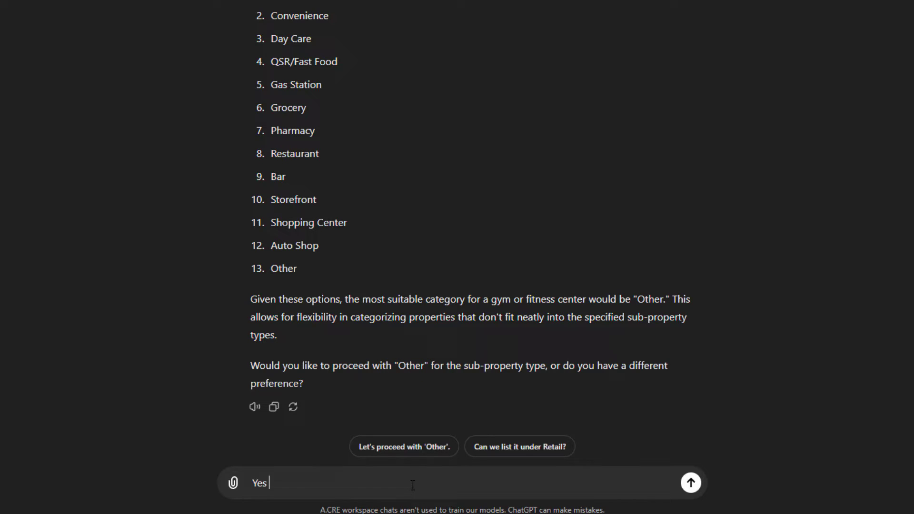
{"action": "type", "text": "- proceed with Other and then conti"}
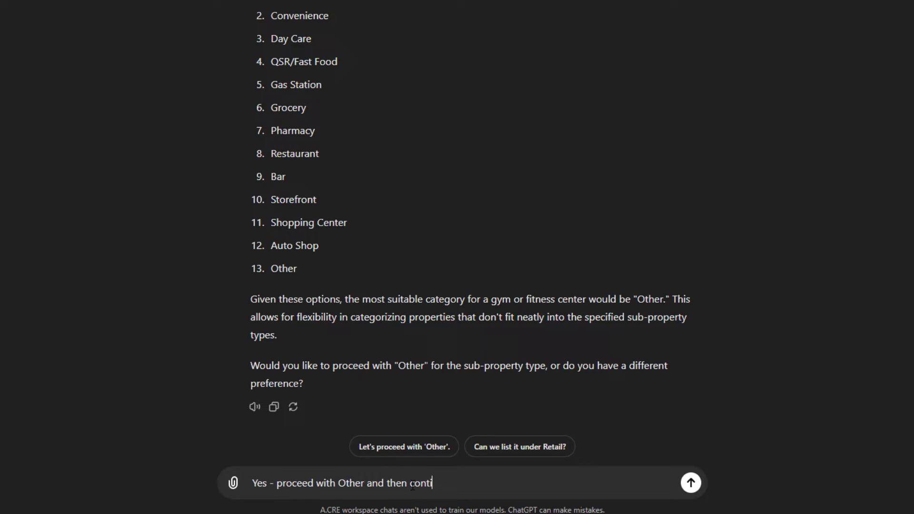
{"action": "type", "text": "nue to the next section."}
{"action": "key", "text": "Return"}
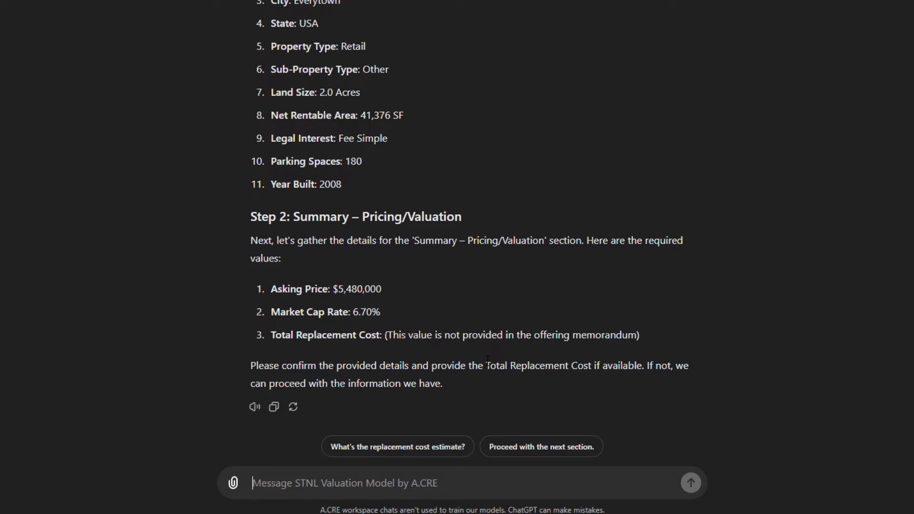
Step: Note the missing Total Replacement Cost in the Step 2 pricing summary
{"action": "left_click_drag", "start_coordinate": [593, 371], "coordinate": [486, 371]}
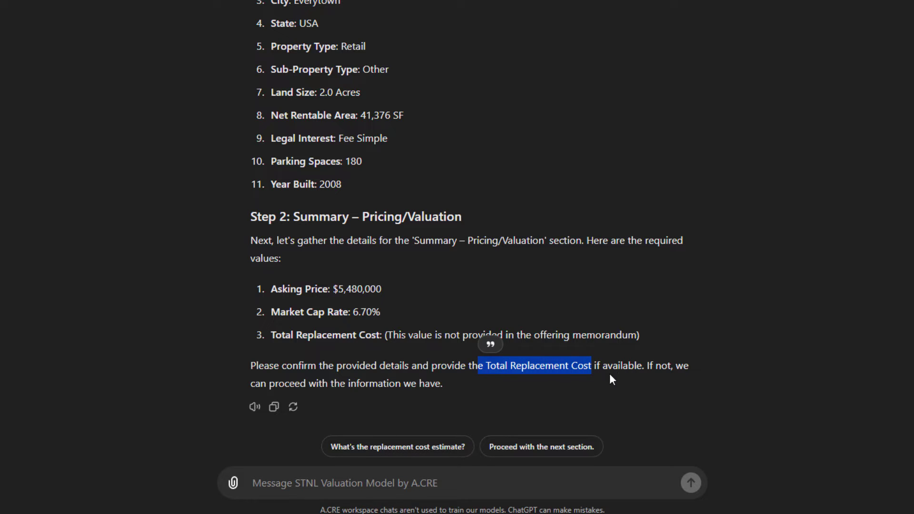
{"action": "left_click", "coordinate": [490, 343]}
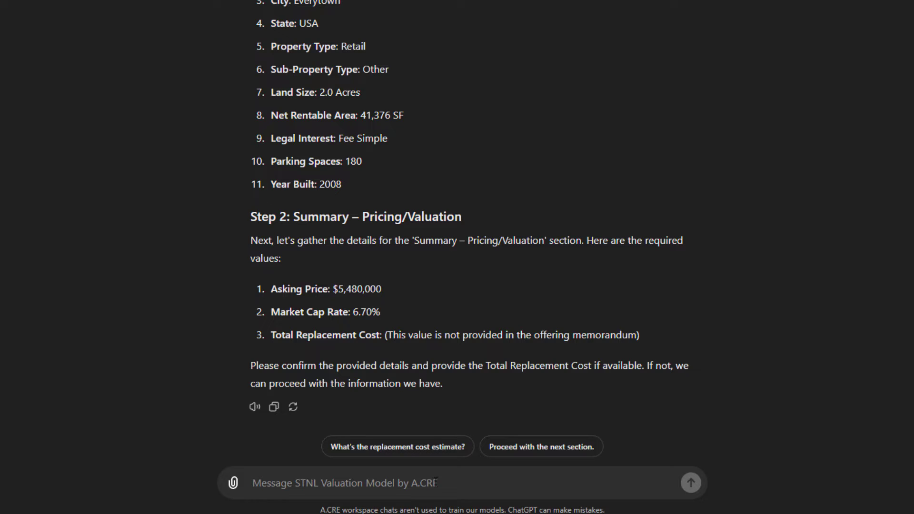
Step: Give $5/SF land cost for replacement cost and ask the GPT to recommend a build cost
{"action": "type", "text": "Let's assum"}
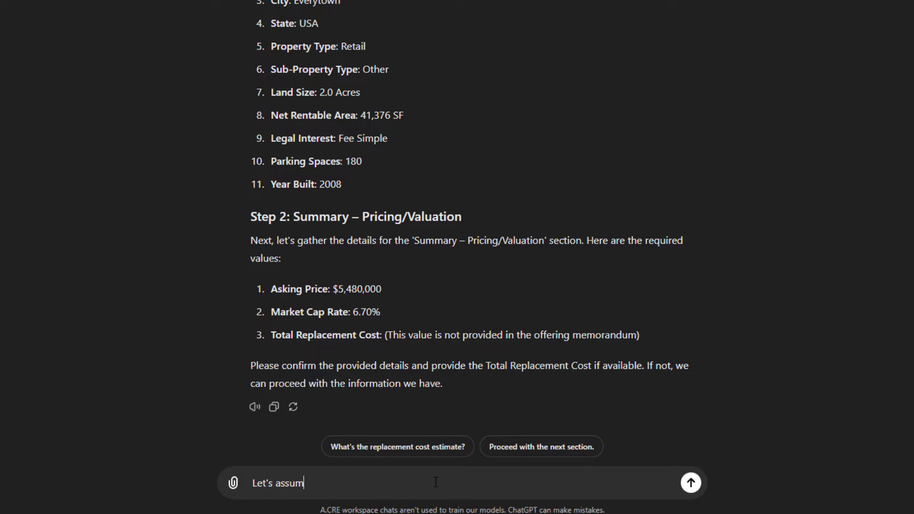
{"action": "type", "text": "e for replacement cost $5"}
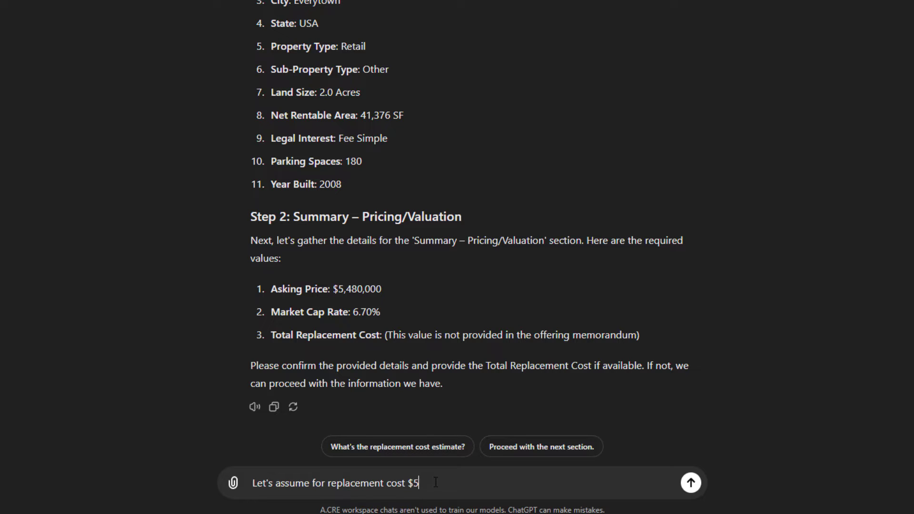
{"action": "type", "text": "/SF for land and aplease recomme"}
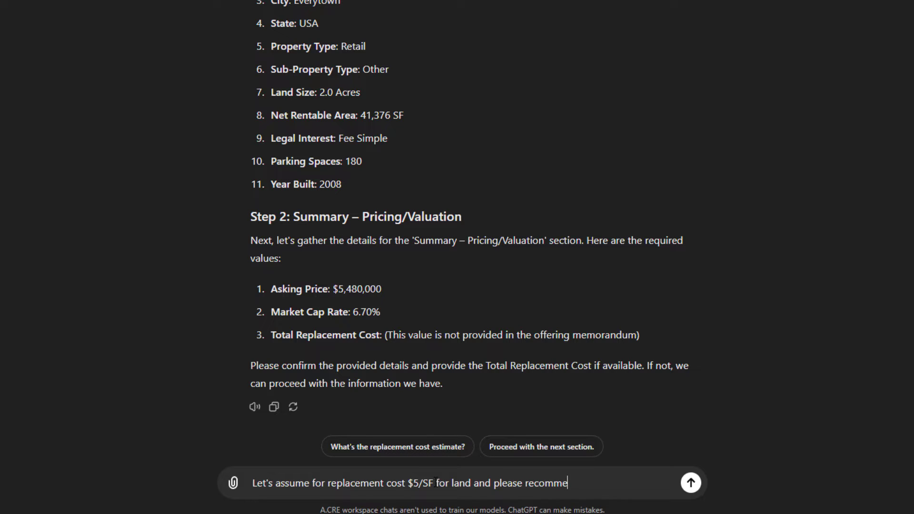
{"action": "type", "text": "nd a cost fo"}
{"action": "key", "text": "BackSpace"}
{"action": "key", "text": "BackSpace"}
{"action": "type", "text": "to build."}
{"action": "key", "text": "Return"}
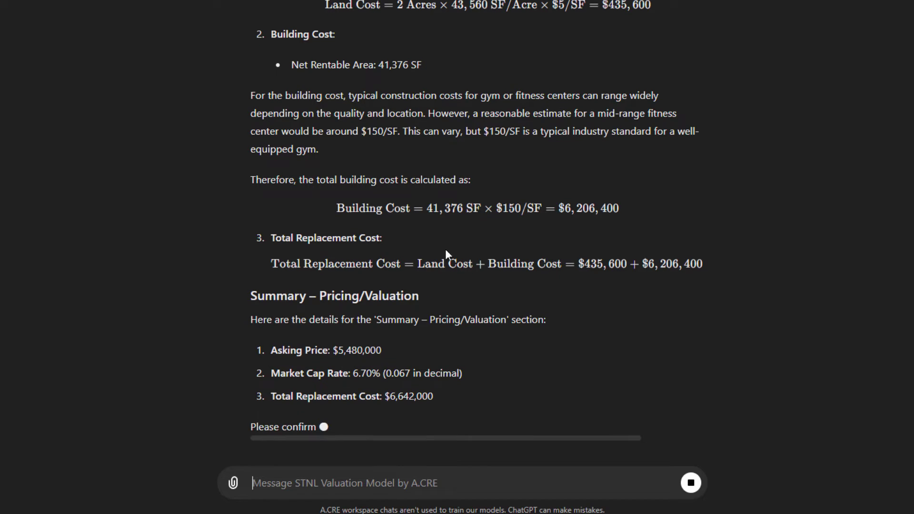
Step: Review the $150/SF building cost, 41,376 SF area and $6,642,000 total replacement cost
{"action": "scroll", "coordinate": [516, 250], "scroll_direction": "up", "scroll_amount": 1}
{"action": "double_click", "coordinate": [393, 196]}
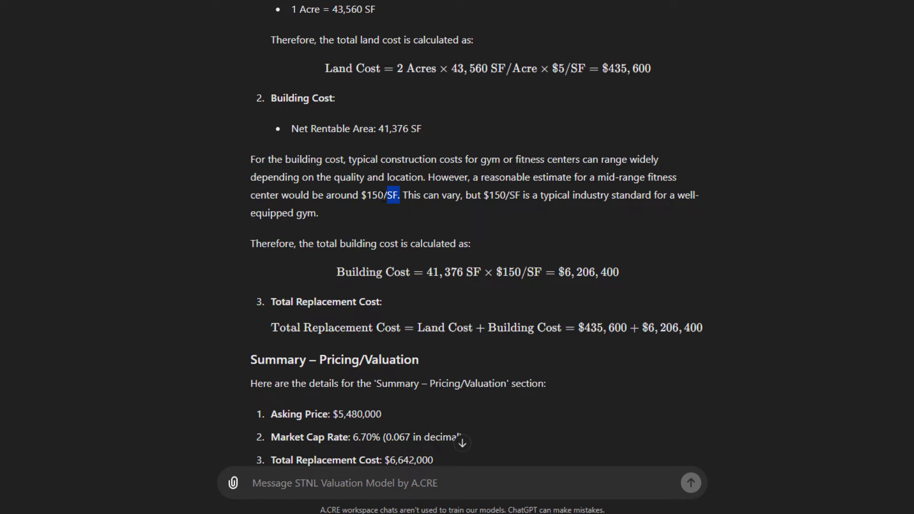
{"action": "left_click_drag", "start_coordinate": [385, 199], "coordinate": [363, 197]}
{"action": "left_click_drag", "start_coordinate": [464, 272], "coordinate": [428, 272]}
{"action": "scroll", "coordinate": [611, 221], "scroll_direction": "down", "scroll_amount": 1}
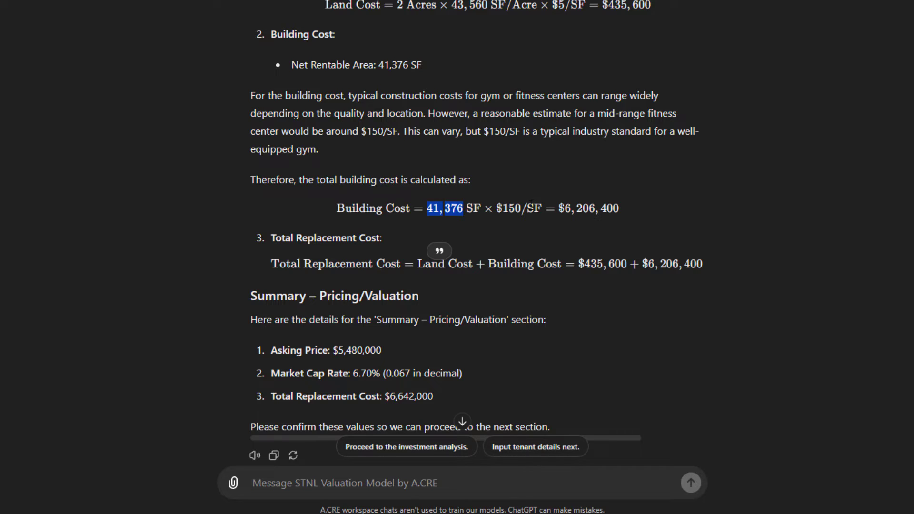
{"action": "scroll", "coordinate": [409, 211], "scroll_direction": "down", "scroll_amount": 1}
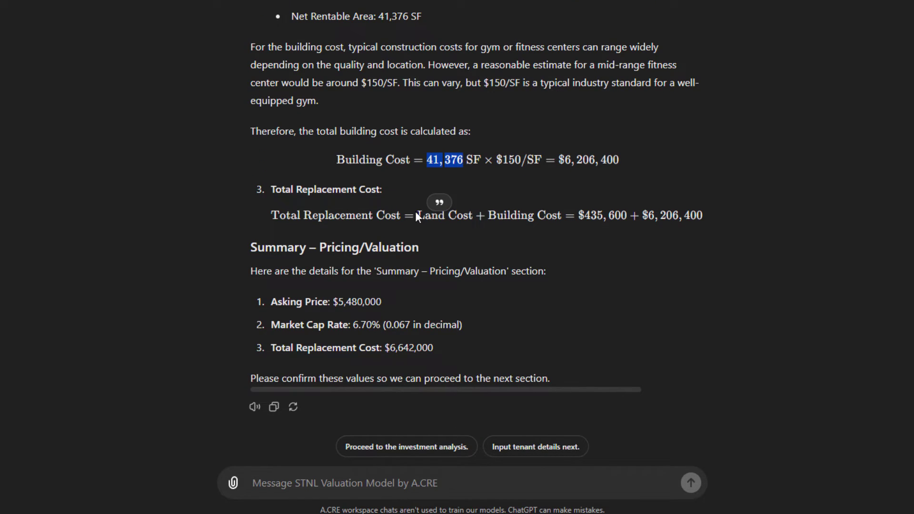
{"action": "left_click", "coordinate": [599, 219]}
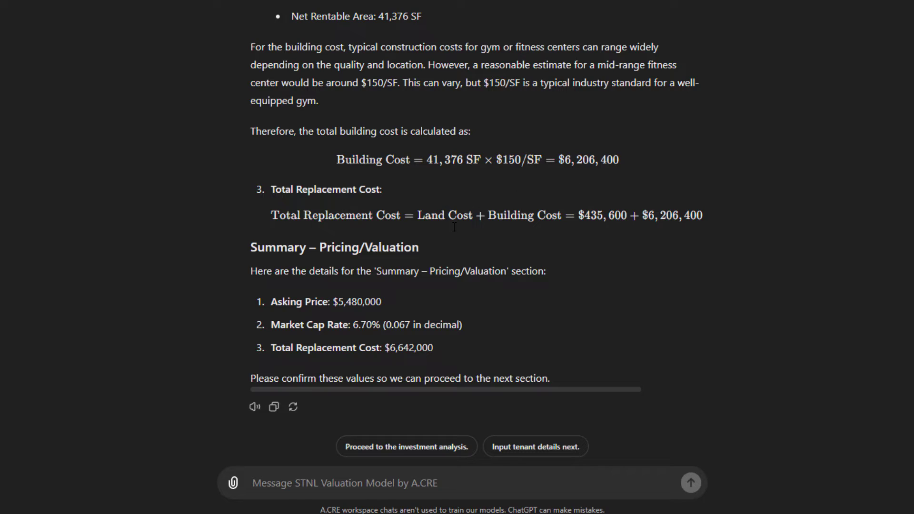
{"action": "left_click_drag", "start_coordinate": [434, 349], "coordinate": [390, 348]}
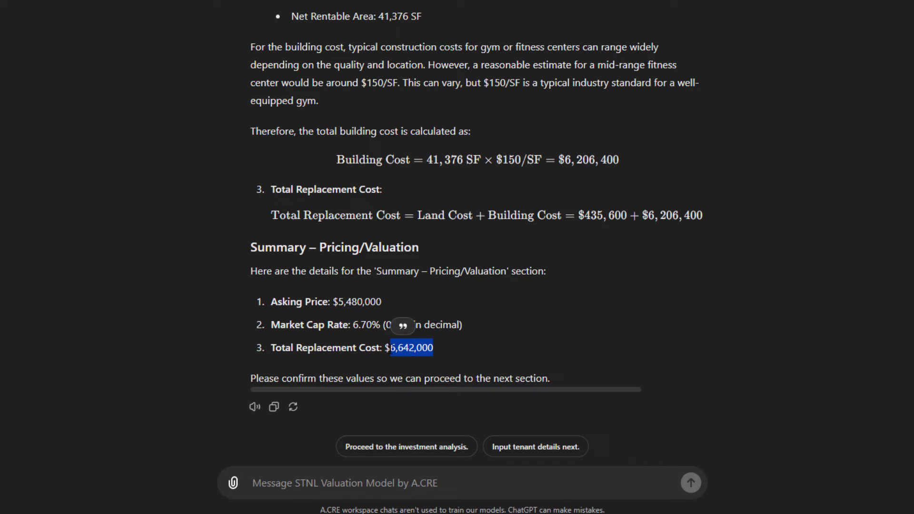
{"action": "left_click", "coordinate": [346, 490]}
Step: Send 'Let's proceed', then review Step 3's Analysis Start Date and 0.00% General Vacancy items
{"action": "type", "text": "Let's proceed"}
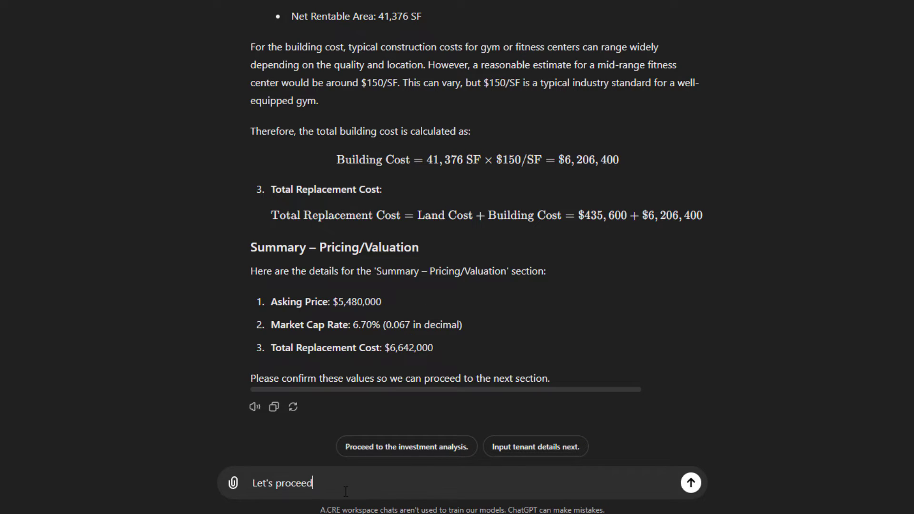
{"action": "key", "text": "Return"}
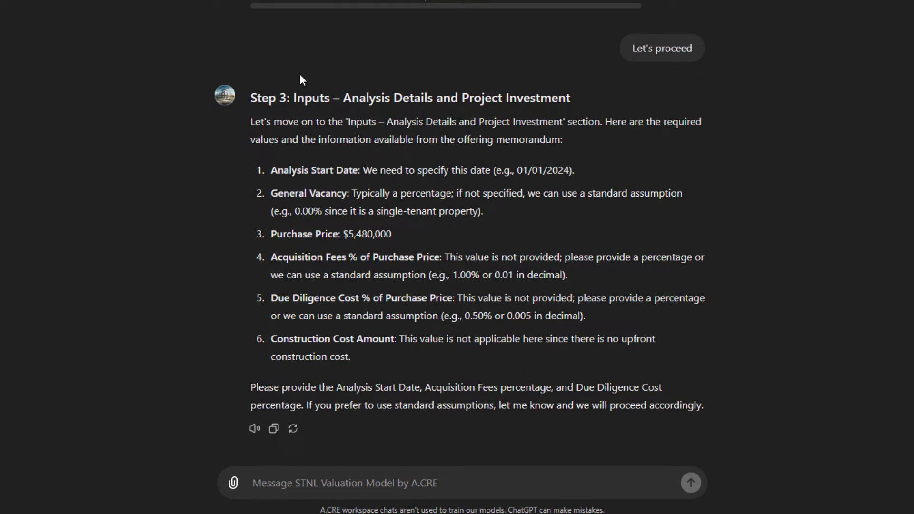
{"action": "left_click_drag", "start_coordinate": [369, 166], "coordinate": [270, 174]}
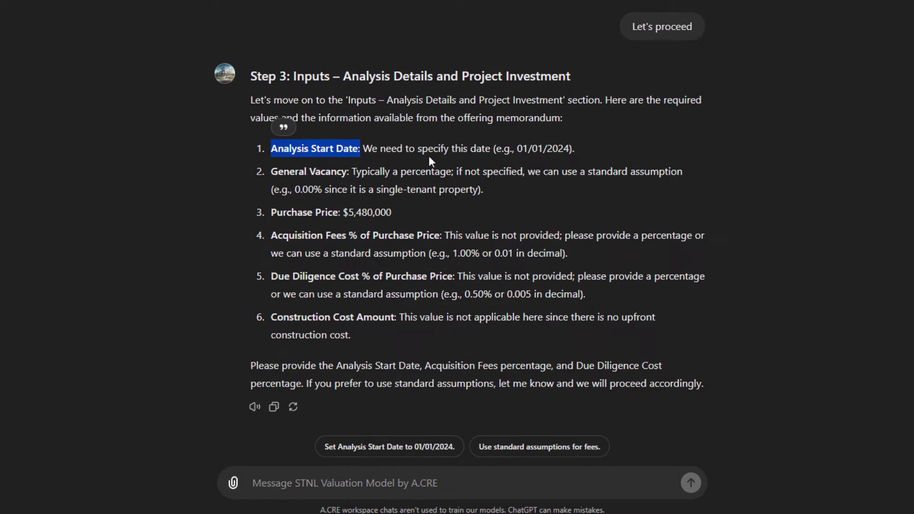
{"action": "left_click", "coordinate": [476, 184]}
{"action": "left_click_drag", "start_coordinate": [354, 172], "coordinate": [277, 173]}
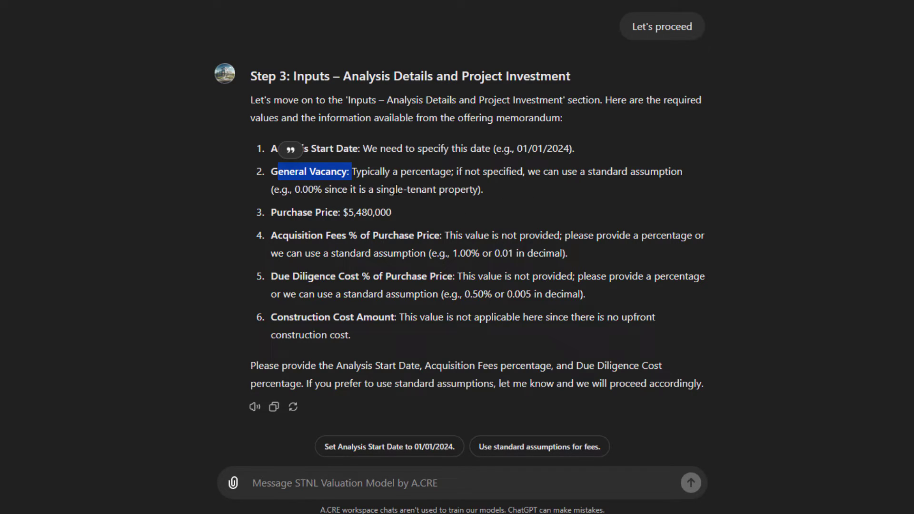
{"action": "left_click_drag", "start_coordinate": [481, 191], "coordinate": [296, 191]}
{"action": "left_click", "coordinate": [404, 210]}
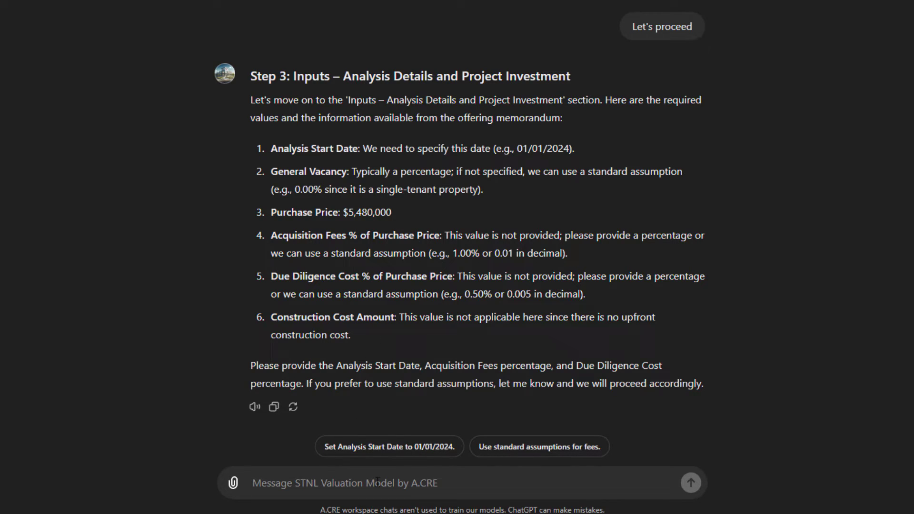
Step: Draft a reply setting a 1/1/2025 analysis start and 0% general vacancy
{"action": "type", "text": "Let's use "}
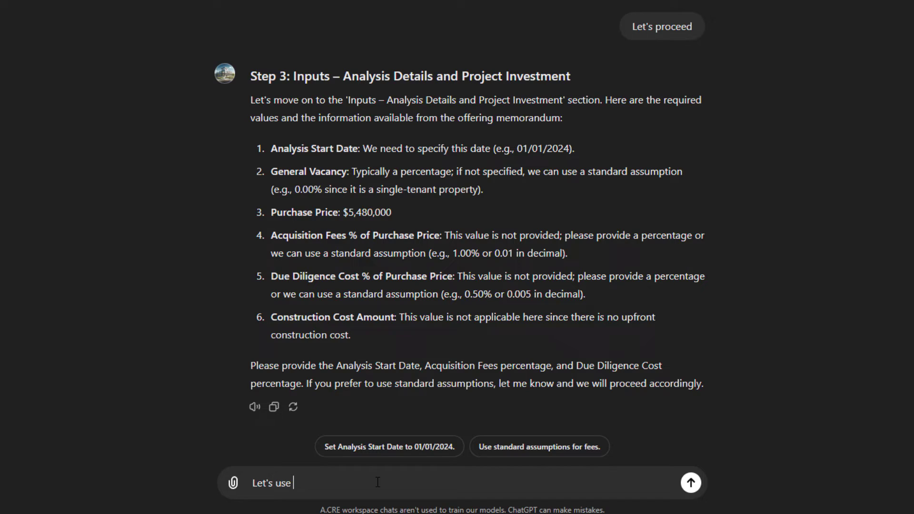
{"action": "type", "text": "1/1/2025 for analysis start. "}
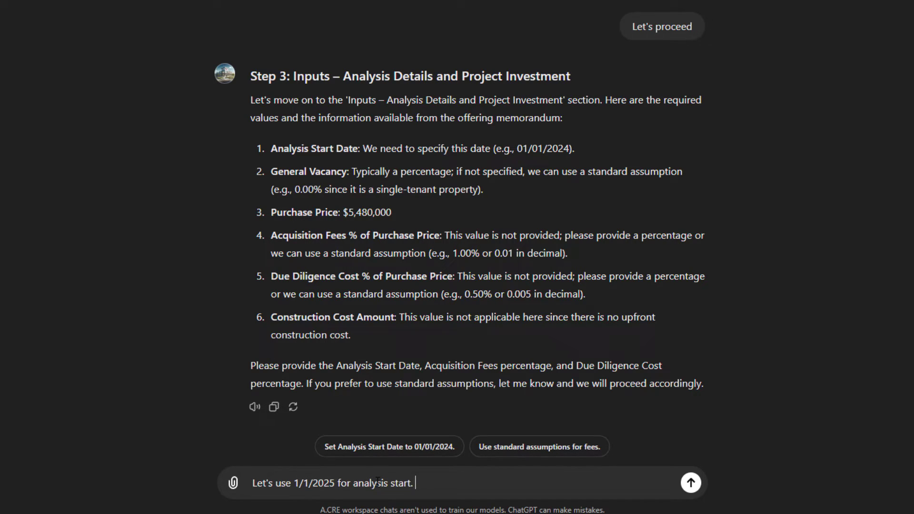
{"action": "type", "text": "0% general c"}
{"action": "key", "text": "BackSpace"}
{"action": "type", "text": "vacancy."}
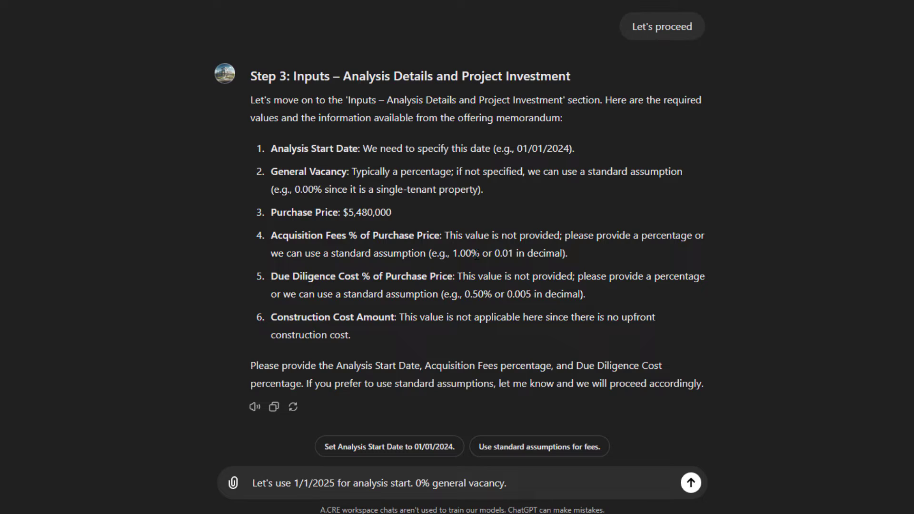
{"action": "left_click_drag", "start_coordinate": [479, 254], "coordinate": [453, 254]}
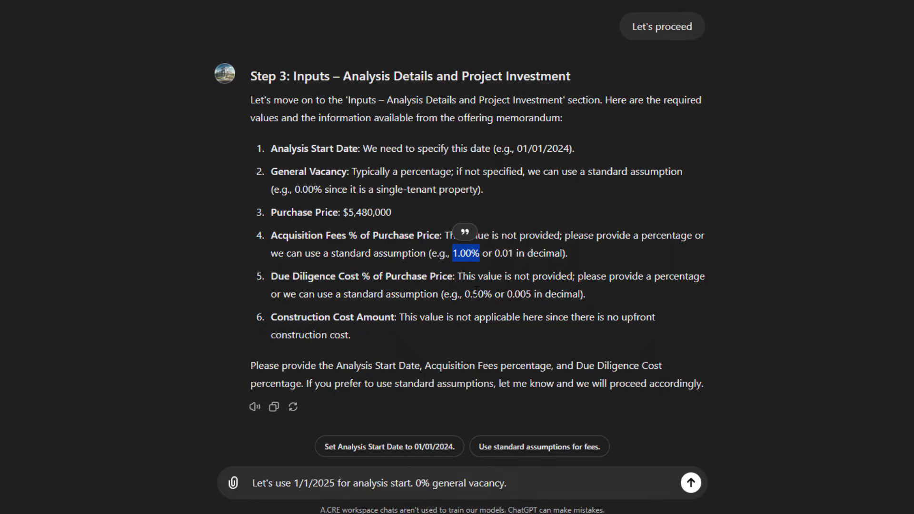
{"action": "left_click_drag", "start_coordinate": [494, 294], "coordinate": [463, 295]}
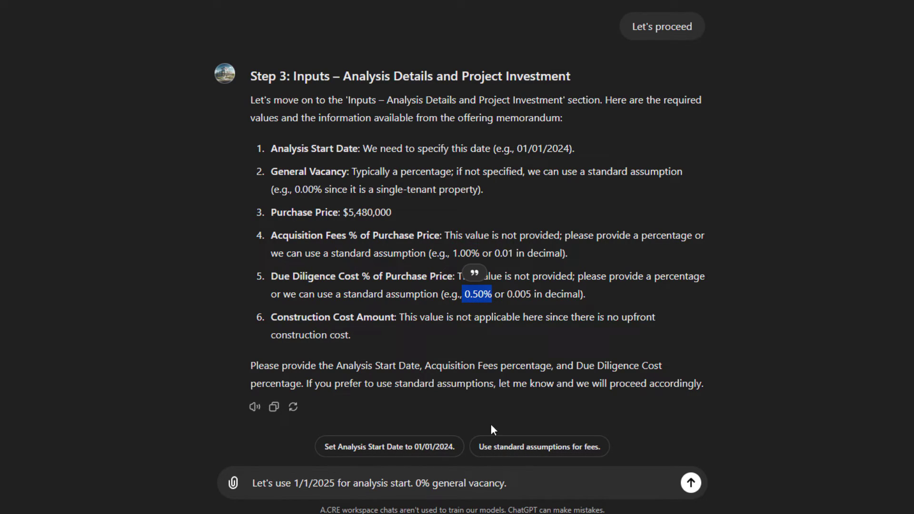
Step: Accept the GPT's recommendations for the other items, send, and skim the Step 4 reply
{"action": "left_click", "coordinate": [538, 488]}
{"action": "type", "text": "Use your re"}
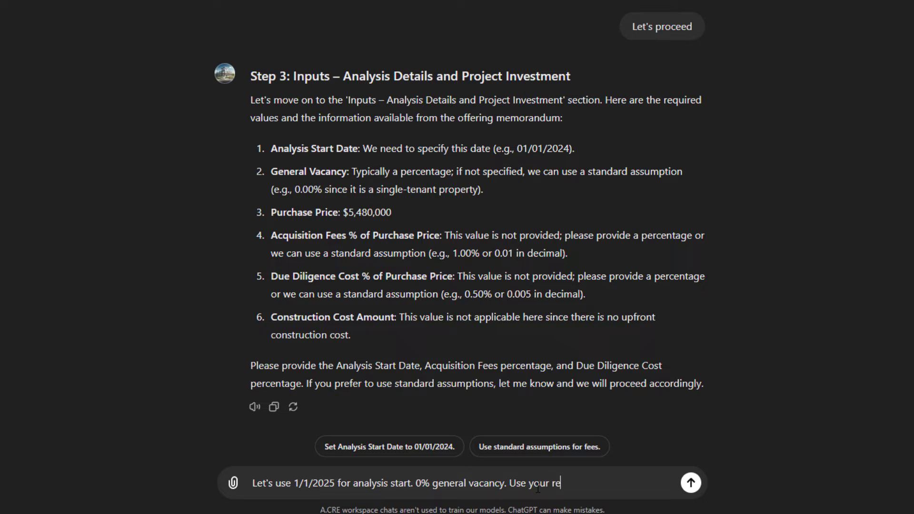
{"action": "type", "text": "commendation for o"}
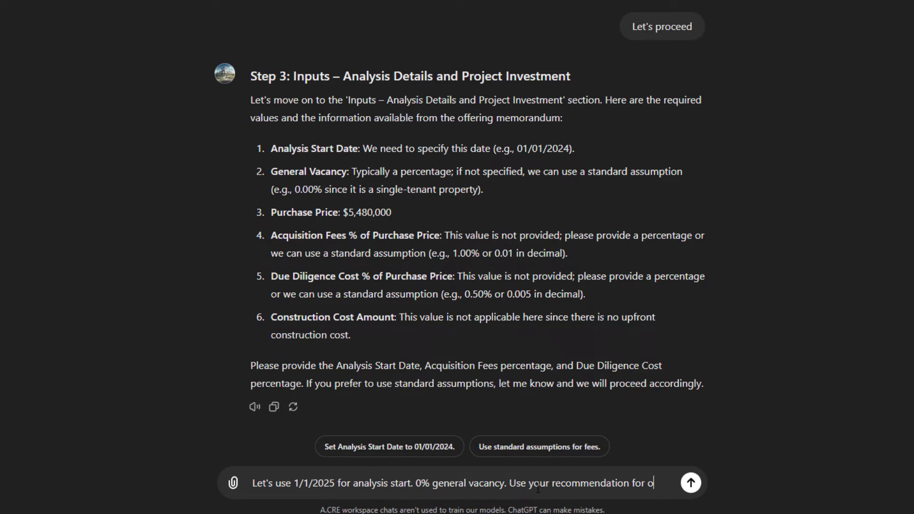
{"action": "type", "text": "ther items."}
{"action": "key", "text": "Return"}
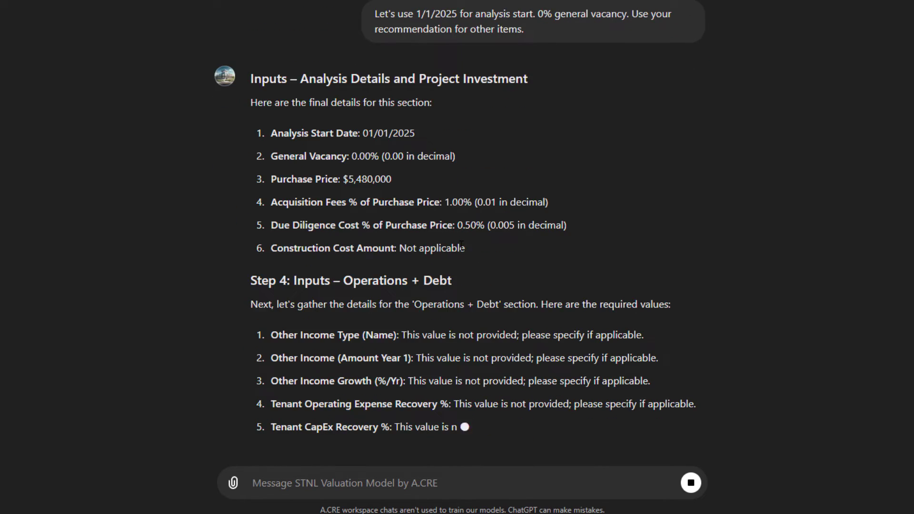
{"action": "scroll", "coordinate": [475, 222], "scroll_direction": "up", "scroll_amount": 1}
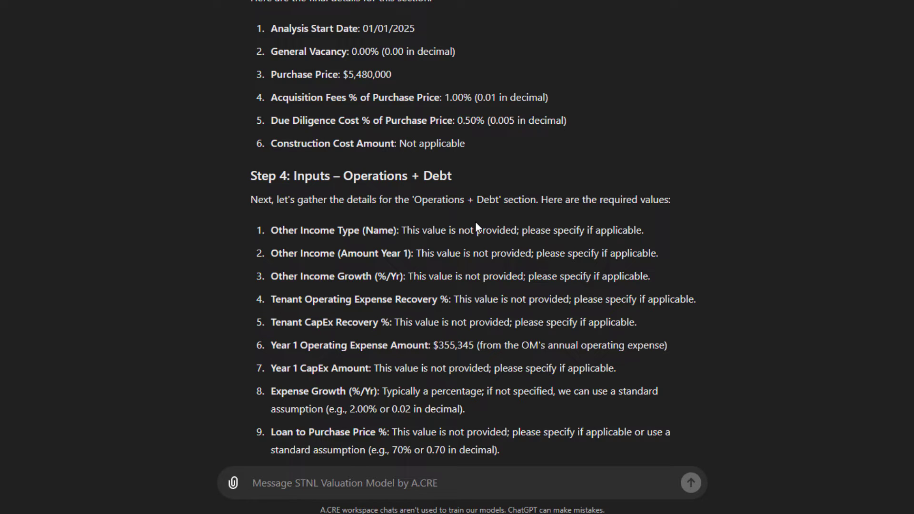
{"action": "scroll", "coordinate": [482, 144], "scroll_direction": "down", "scroll_amount": 3}
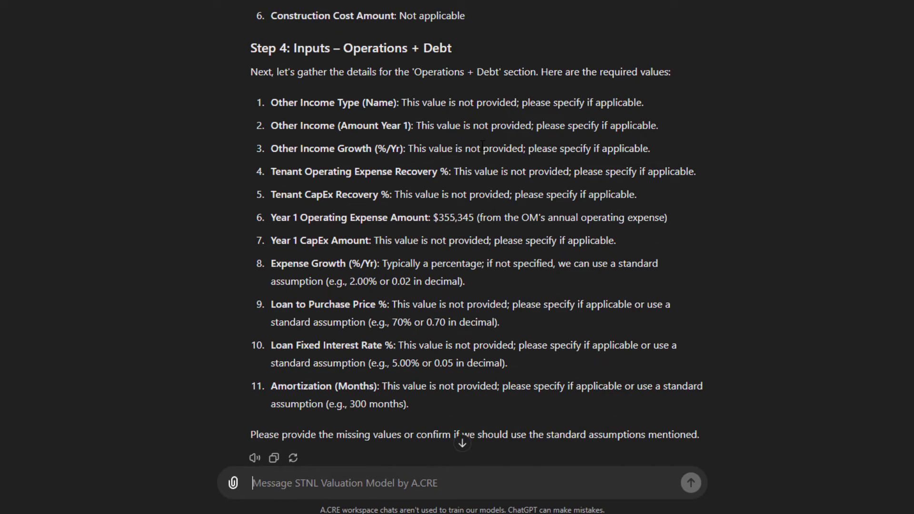
{"action": "scroll", "coordinate": [442, 115], "scroll_direction": "down", "scroll_amount": 1}
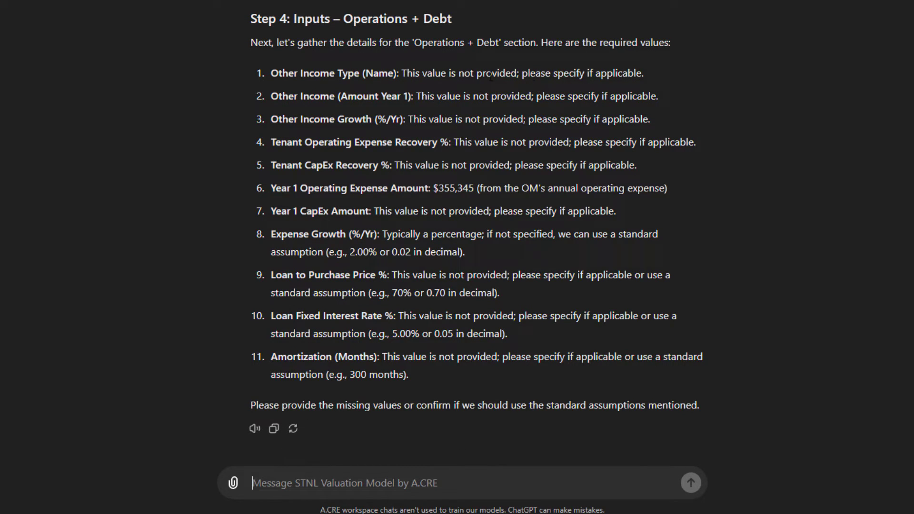
Step: Ask the GPT what it recommends for each Operations + Debt input
{"action": "left_click", "coordinate": [375, 479]}
{"action": "type", "text": "What "}
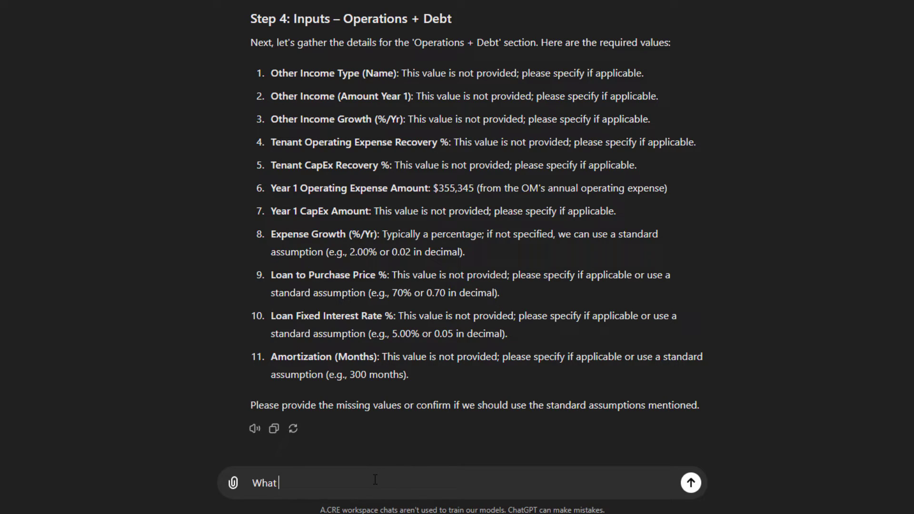
{"action": "type", "text": "would you recommend for each of these inputs?"}
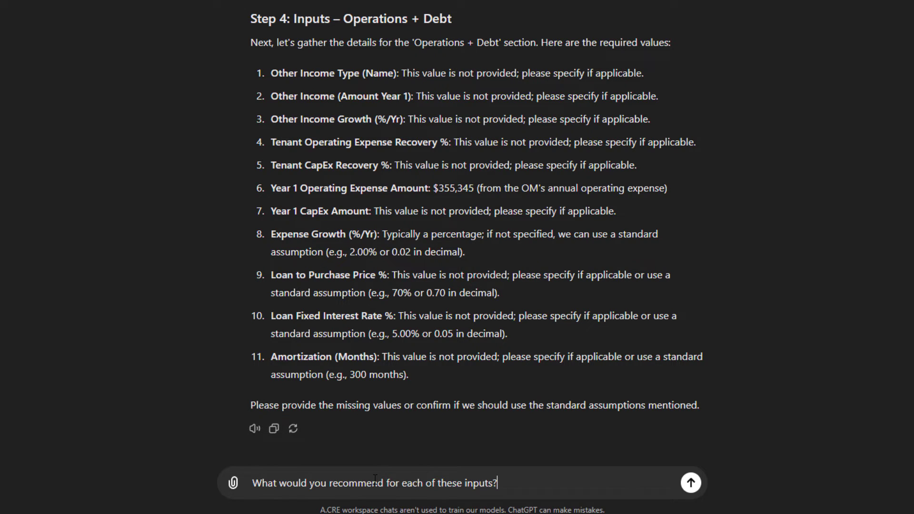
{"action": "key", "text": "Return"}
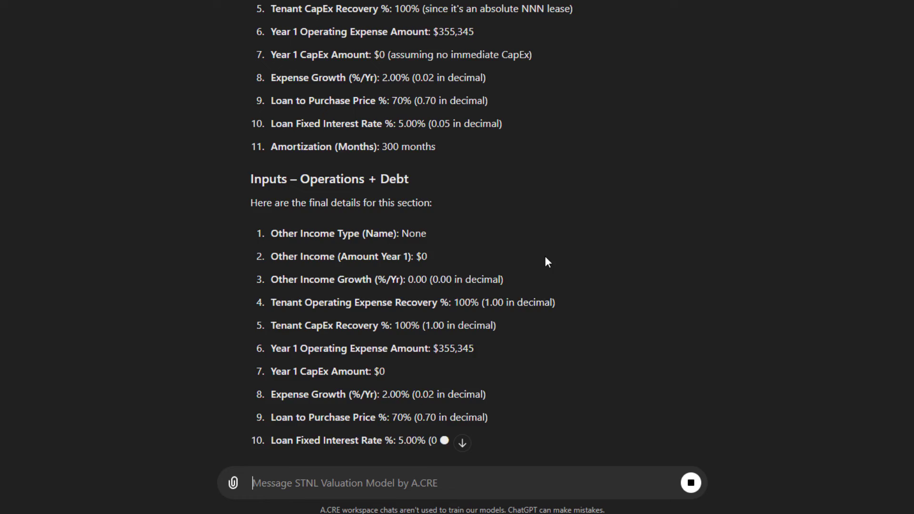
Step: Review the recommendations: absolute NNN lease and CapEx recovery reasoning, 70% loan to purchase price
{"action": "scroll", "coordinate": [484, 123], "scroll_direction": "up", "scroll_amount": 2}
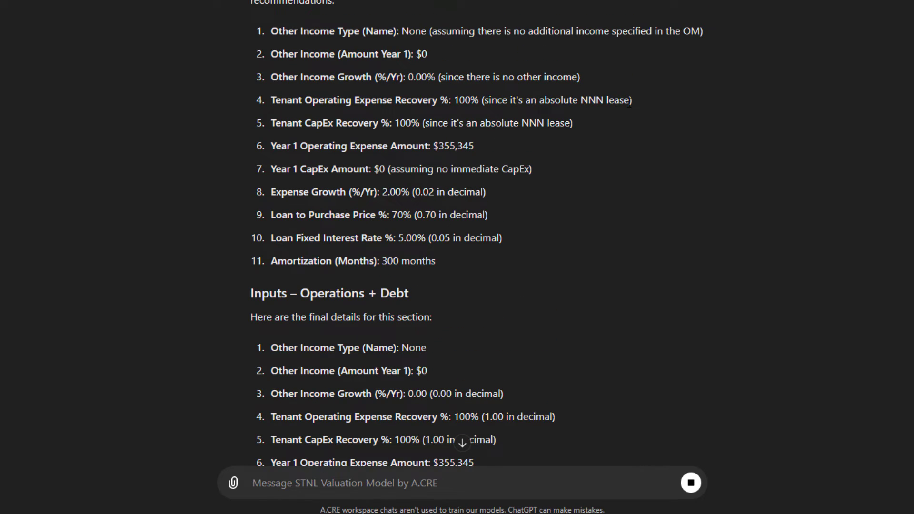
{"action": "left_click_drag", "start_coordinate": [630, 101], "coordinate": [566, 108]}
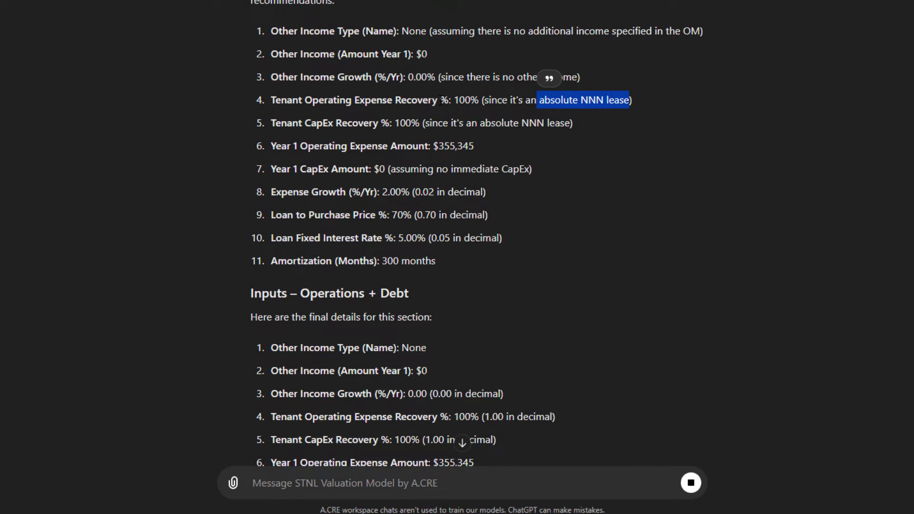
{"action": "left_click", "coordinate": [544, 77]}
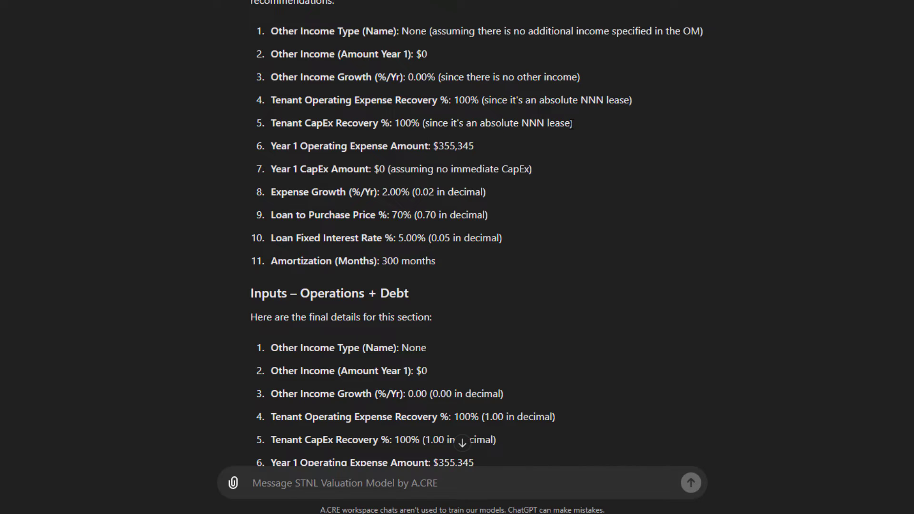
{"action": "left_click_drag", "start_coordinate": [572, 124], "coordinate": [434, 147]}
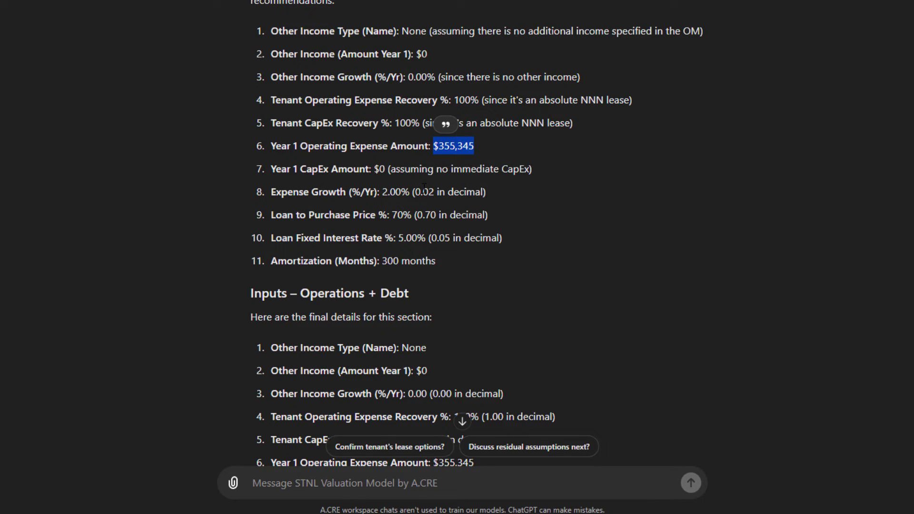
{"action": "scroll", "coordinate": [409, 167], "scroll_direction": "down", "scroll_amount": 1}
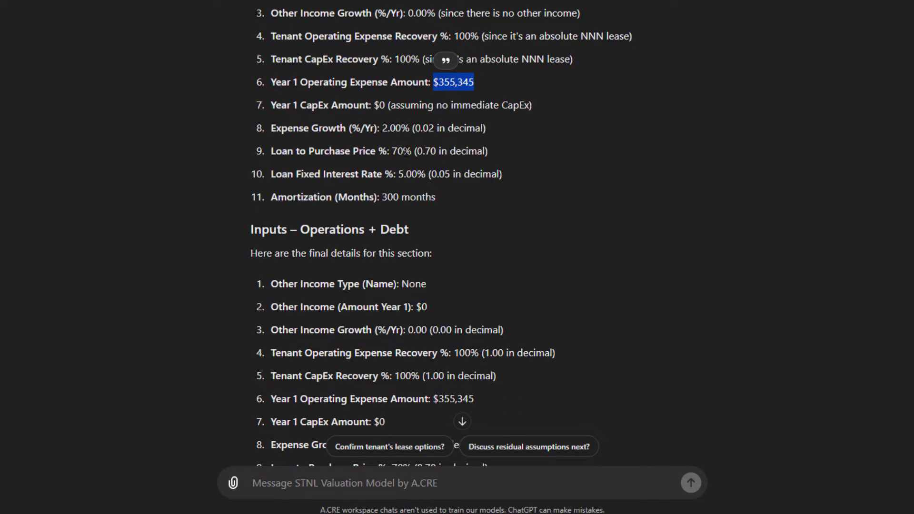
{"action": "left_click_drag", "start_coordinate": [413, 151], "coordinate": [392, 151]}
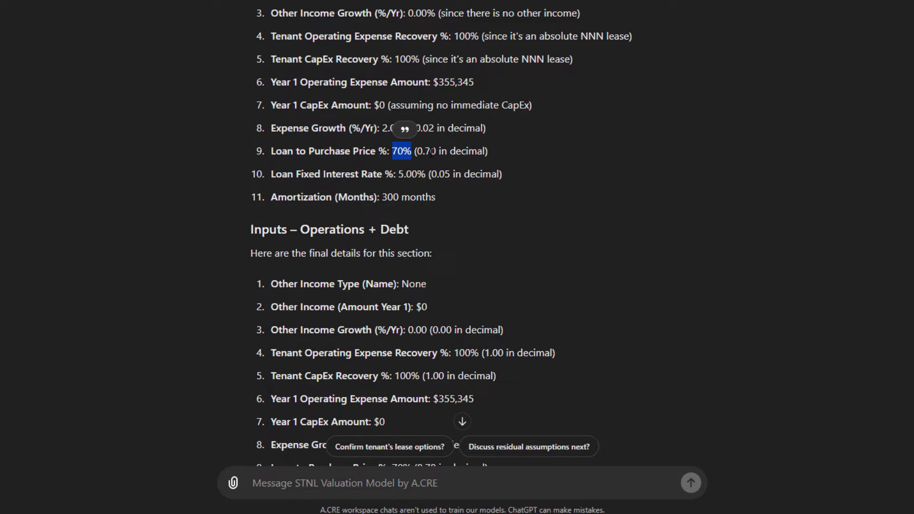
{"action": "scroll", "coordinate": [428, 177], "scroll_direction": "down", "scroll_amount": 6}
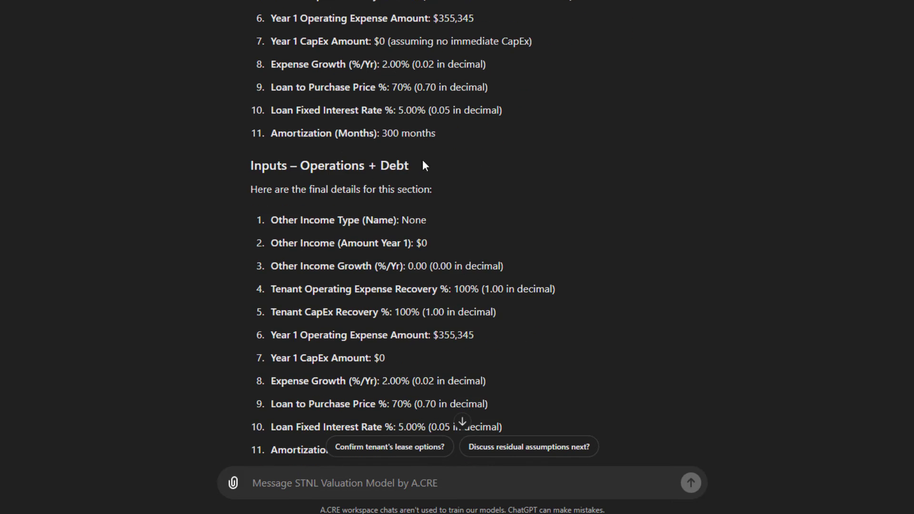
Step: Tell the GPT to use a 6% interest rate and 360-month amortization for step 4, while reviewing tenant details
{"action": "left_click", "coordinate": [380, 482]}
{"action": "type", "text": "On st"}
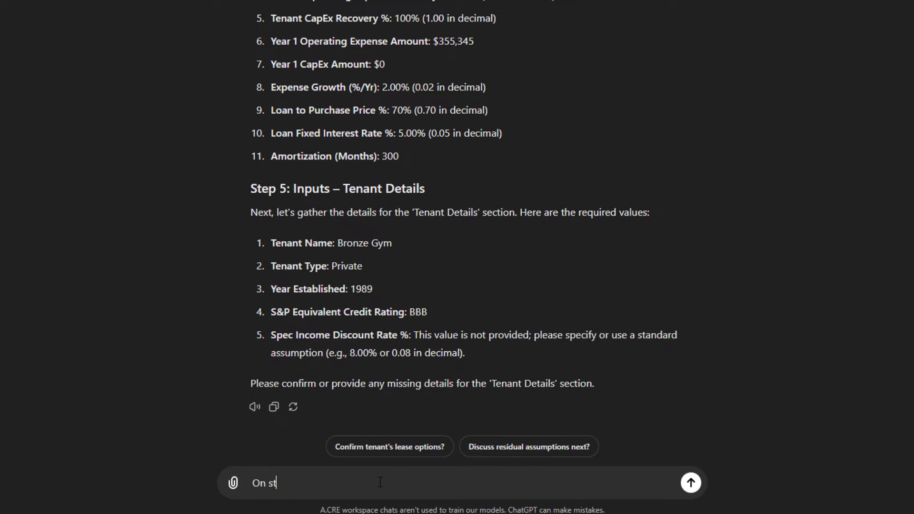
{"action": "type", "text": "ep 4, let's assume a 6% interes"}
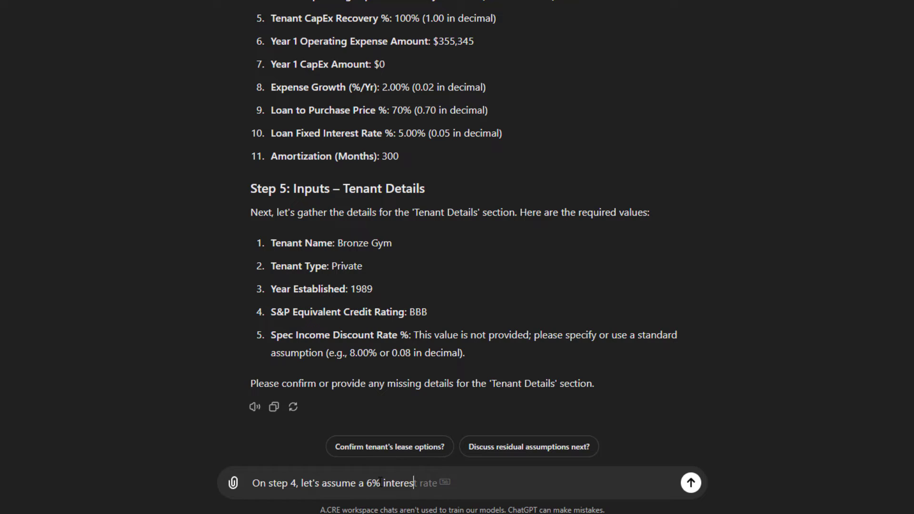
{"action": "type", "text": "t rate and a 36"}
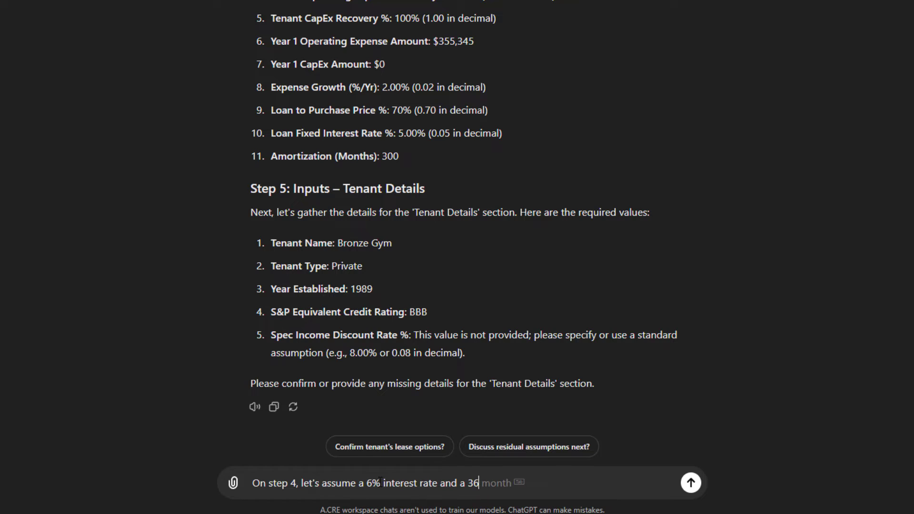
{"action": "type", "text": "0 month amo."}
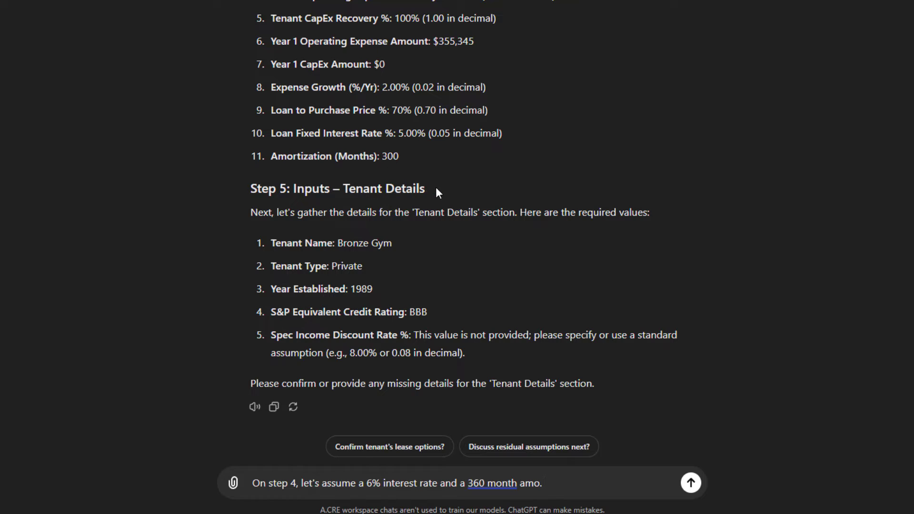
{"action": "left_click_drag", "start_coordinate": [438, 190], "coordinate": [269, 190]}
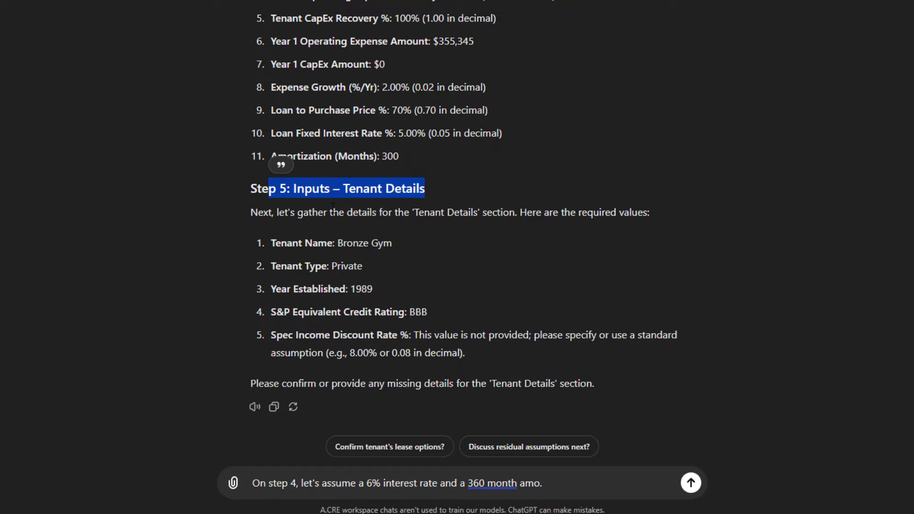
{"action": "left_click", "coordinate": [580, 483]}
{"action": "key", "text": "shift+Return"}
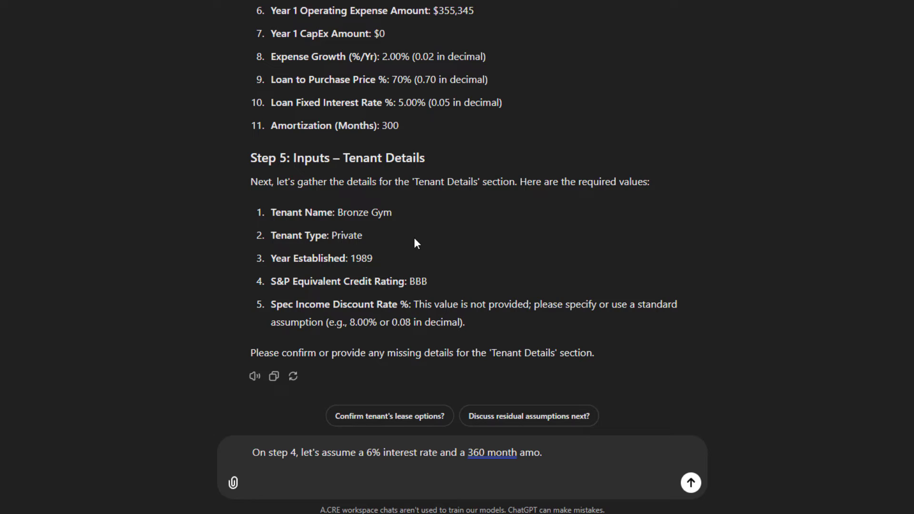
{"action": "left_click_drag", "start_coordinate": [337, 213], "coordinate": [271, 236]}
{"action": "left_click", "coordinate": [341, 237]}
{"action": "left_click", "coordinate": [401, 277]}
{"action": "left_click_drag", "start_coordinate": [431, 285], "coordinate": [413, 282]}
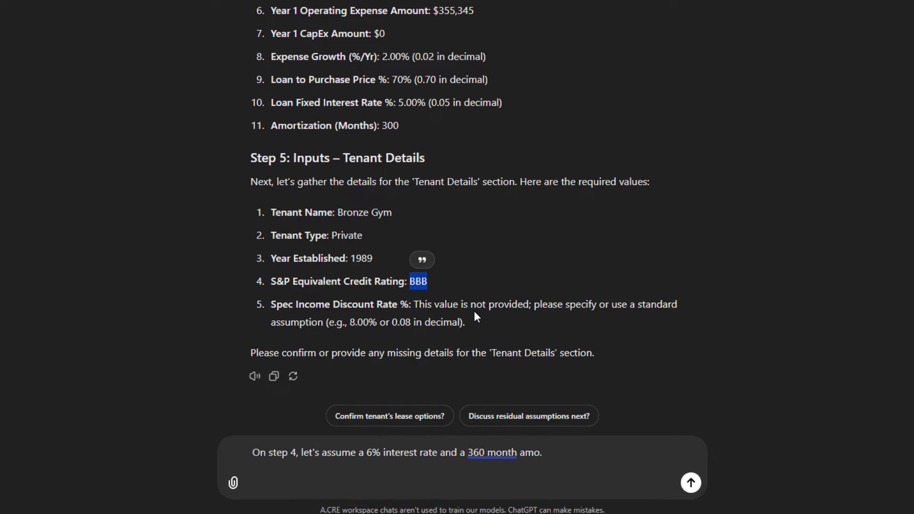
{"action": "left_click", "coordinate": [398, 466]}
{"action": "key", "text": "Return"}
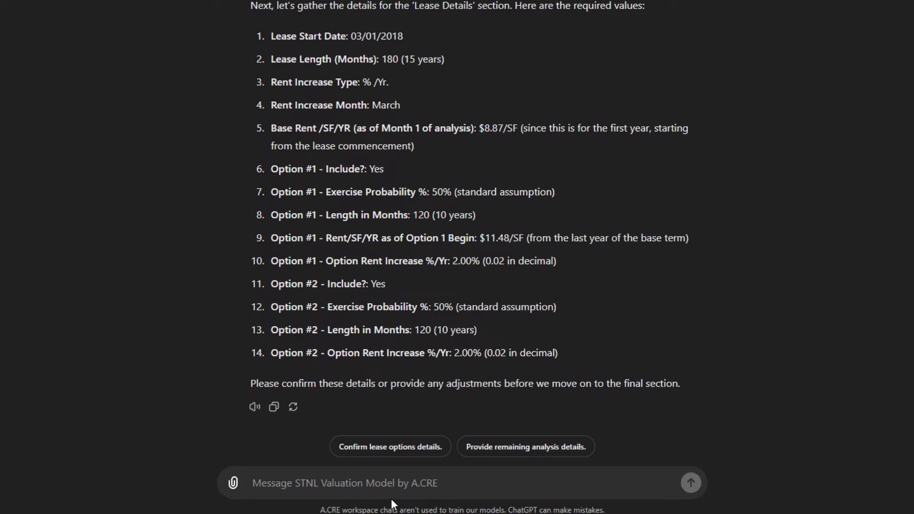
Step: Confirm the suggested lease option details
{"action": "left_click", "coordinate": [391, 447]}
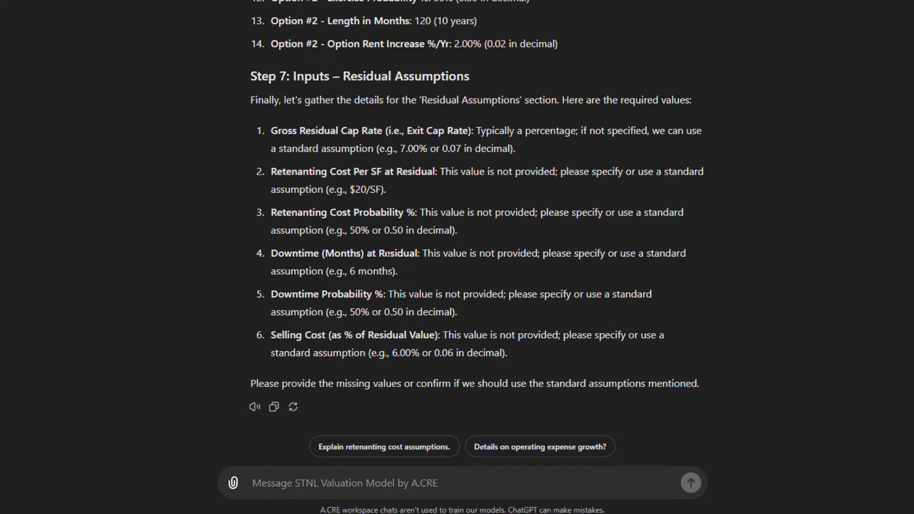
Step: Send residual assumptions: 6.5% exit cap, $15/SF retenanting, 6 months downtime, 75% renewal, 3% selling cost
{"action": "left_click", "coordinate": [406, 491]}
{"action": "type", "text": "L"}
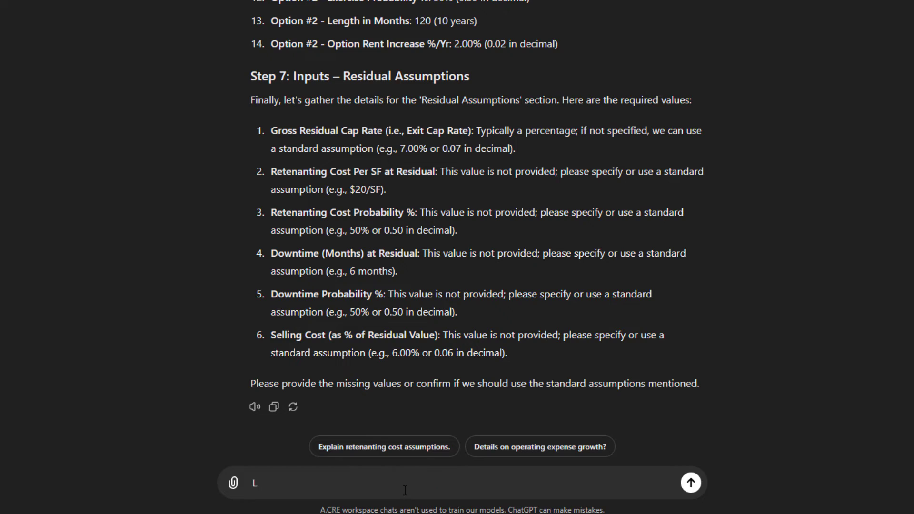
{"action": "type", "text": "et's assume a 6.5% exit cap."}
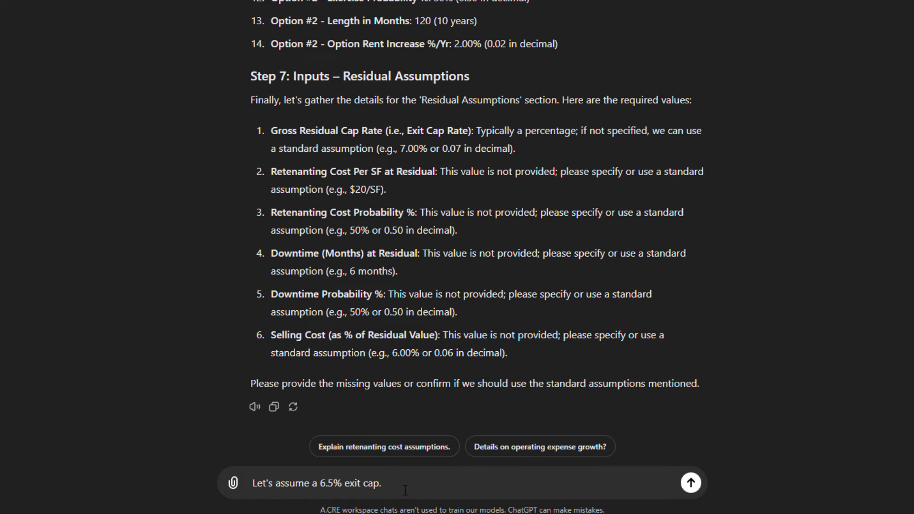
{"action": "type", "text": "Let' assume $15/SF for reten"}
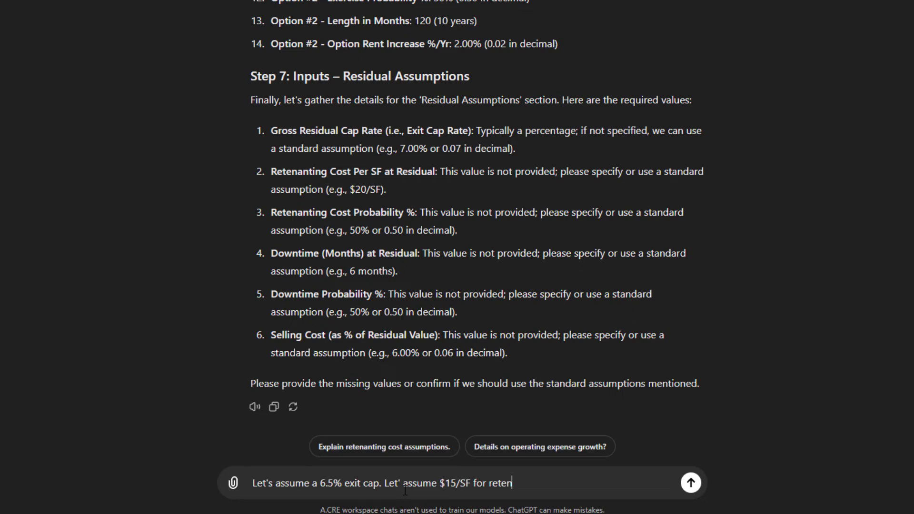
{"action": "type", "text": "anting and 6 months downtime"}
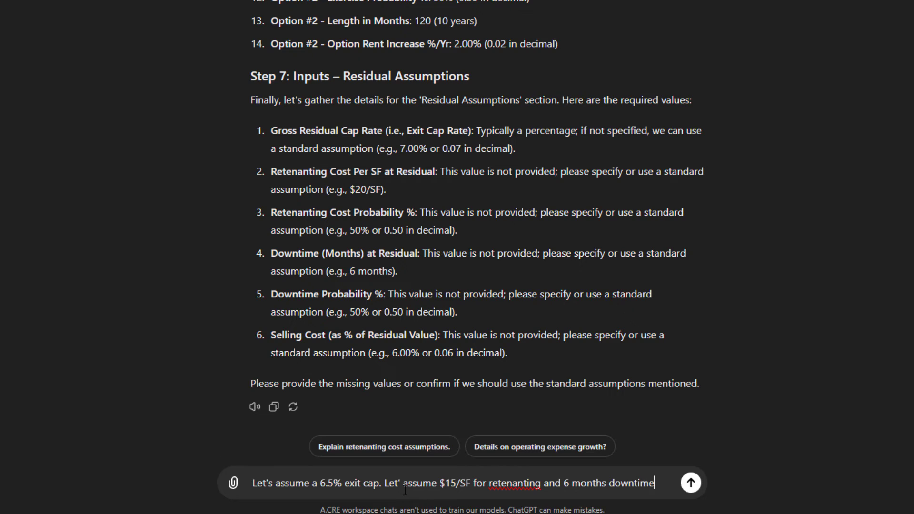
{"action": "type", "text": "."}
{"action": "key", "text": "shift+Return"}
{"action": "type", "text": "Let's use"}
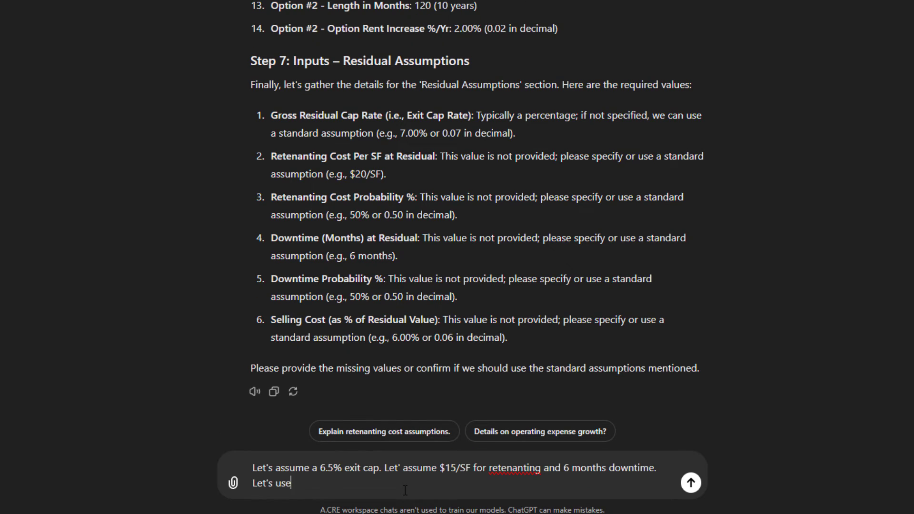
{"action": "type", "text": " a 75% renewal probability. Let's use 3%"}
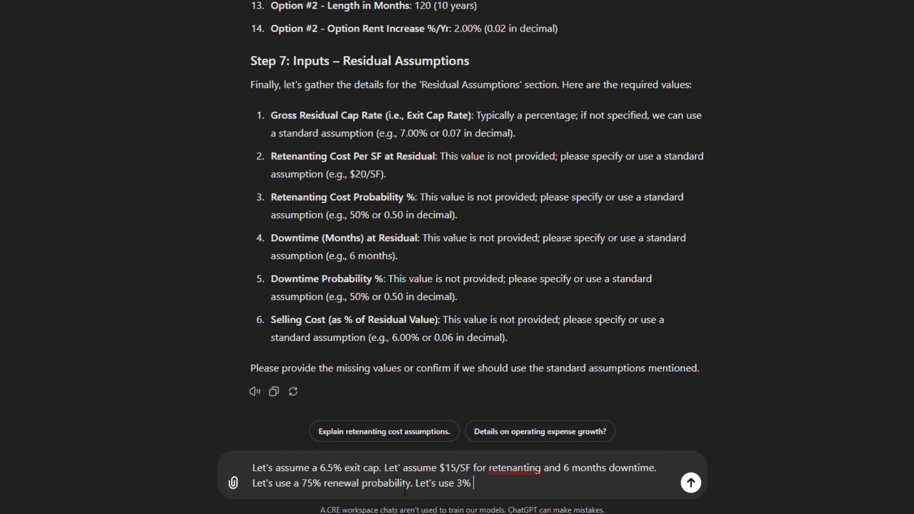
{"action": "type", "text": "ing cost."}
{"action": "key", "text": "Return"}
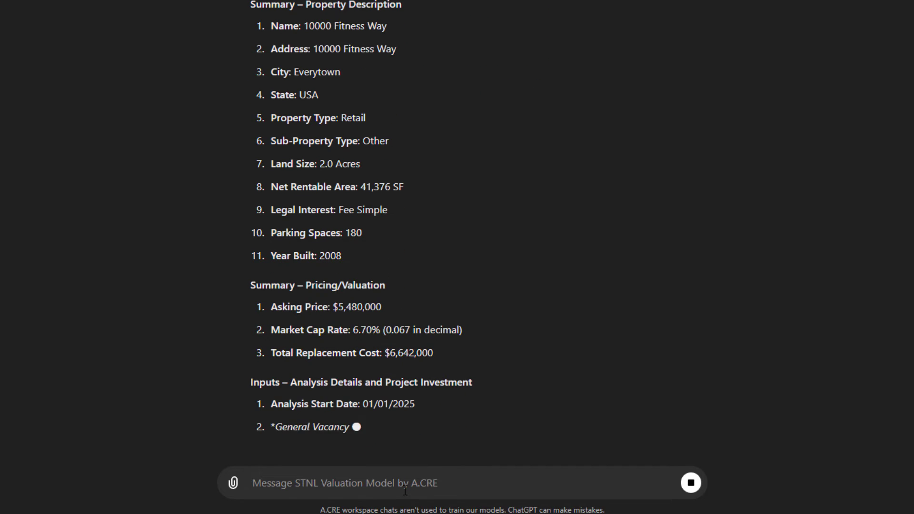
Step: Scroll through the Summary of All Inputs reply to review it
{"action": "scroll", "coordinate": [415, 240], "scroll_direction": "up", "scroll_amount": 3}
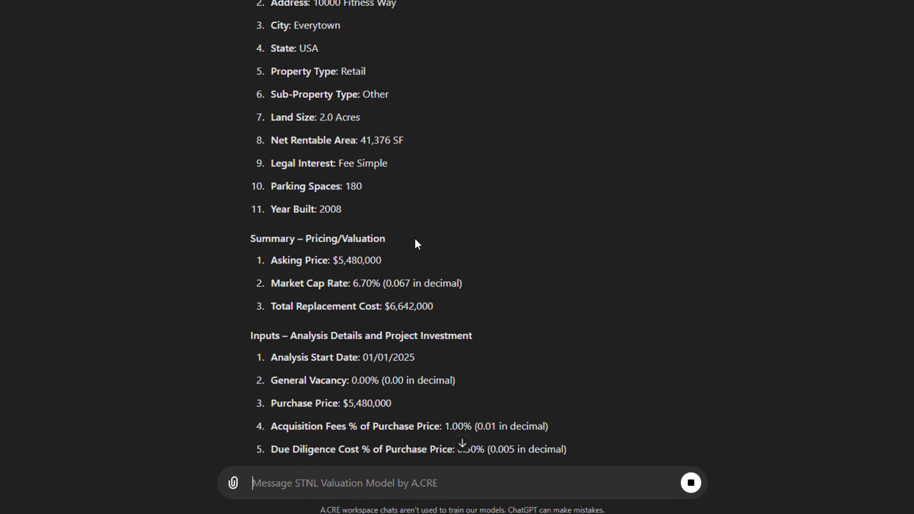
{"action": "scroll", "coordinate": [417, 122], "scroll_direction": "down", "scroll_amount": 6}
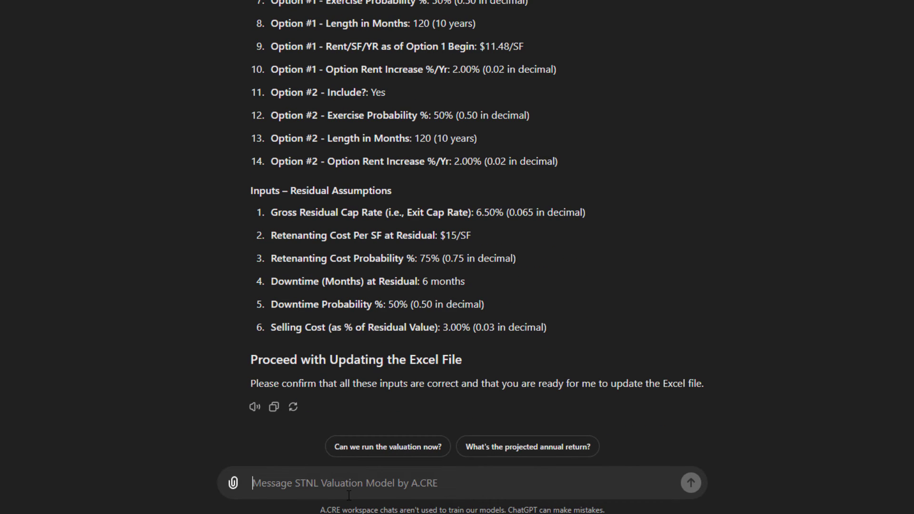
Step: Reply 'Looks good' and ask the GPT to update the Excel file
{"action": "type", "text": "L"}
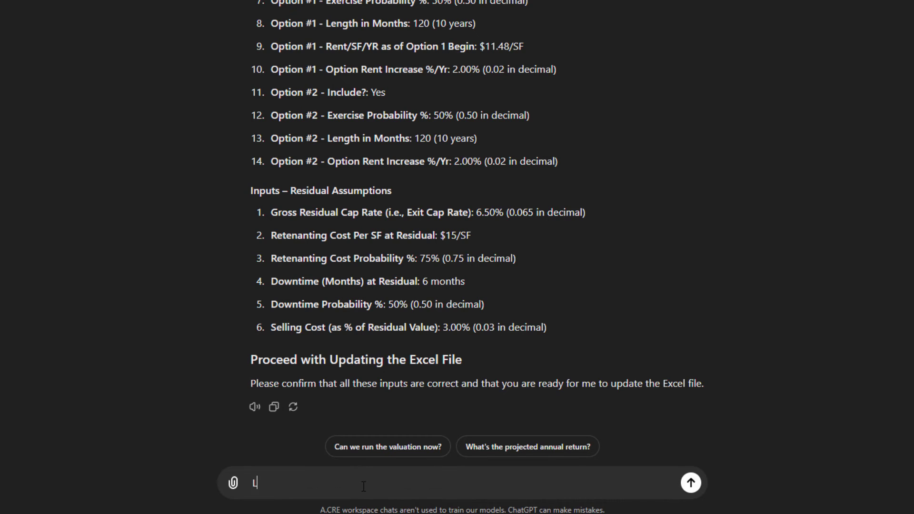
{"action": "type", "text": "ooks good. Please update the Excel file."}
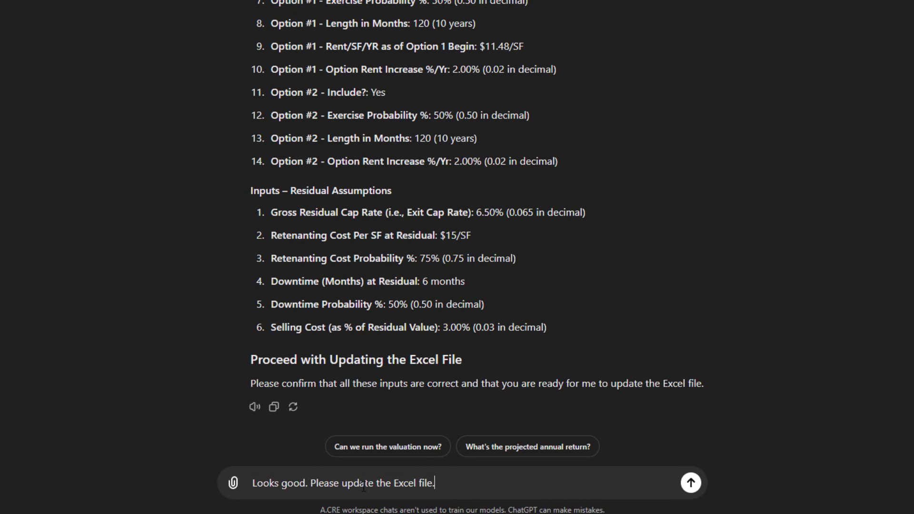
{"action": "key", "text": "Return"}
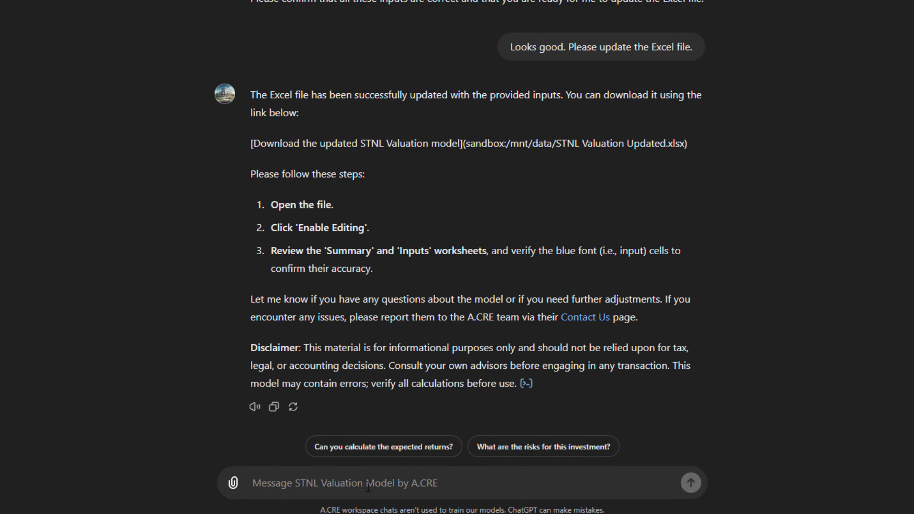
Step: Report the missing download link, then download the updated STNL Valuation model from the reply
{"action": "type", "text": "The download"}
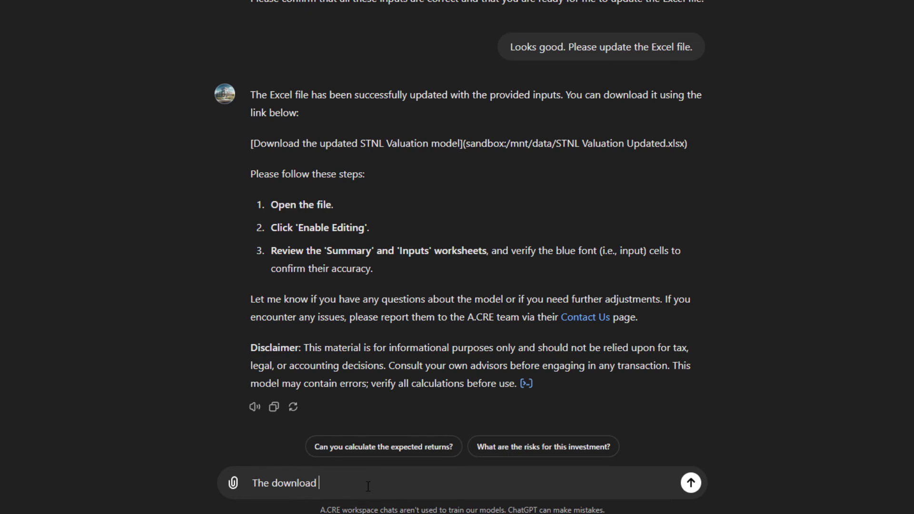
{"action": "type", "text": " link isn't showing."}
{"action": "key", "text": "Return"}
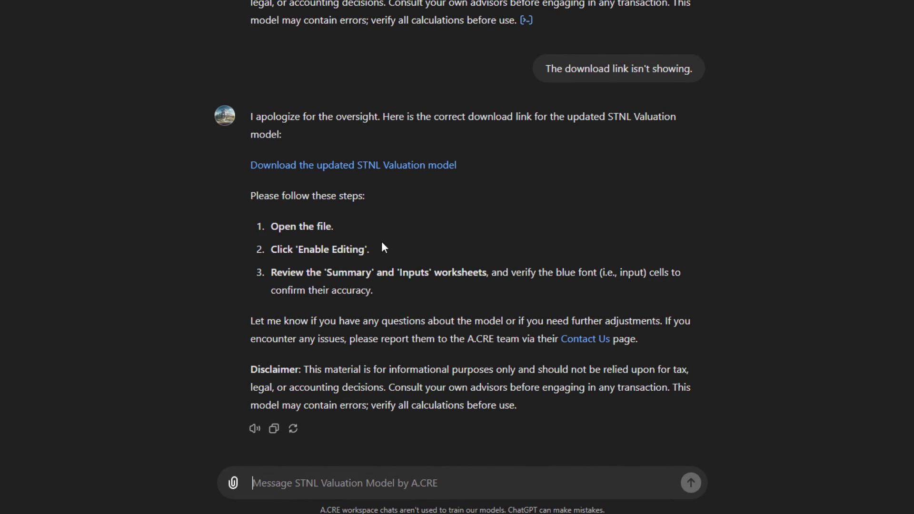
{"action": "left_click", "coordinate": [355, 170]}
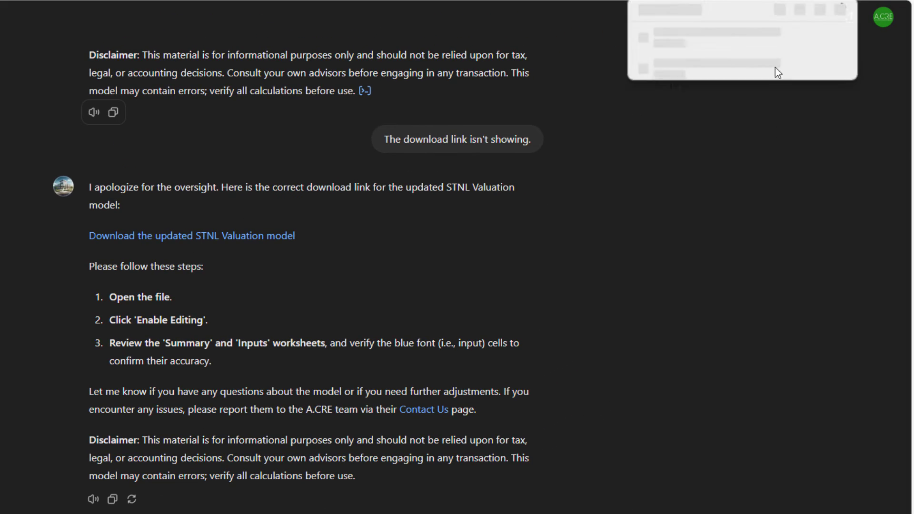
Step: Open STNL Valuation Updated.xlsx in maximized Excel and review the Version sheet's v2.7-gpt changelog
{"action": "left_click", "coordinate": [693, 57]}
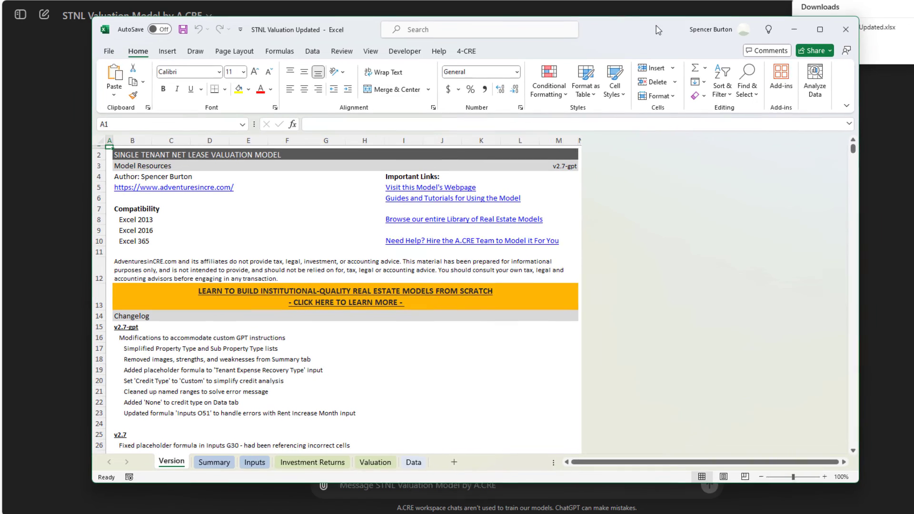
{"action": "left_click", "coordinate": [820, 29]}
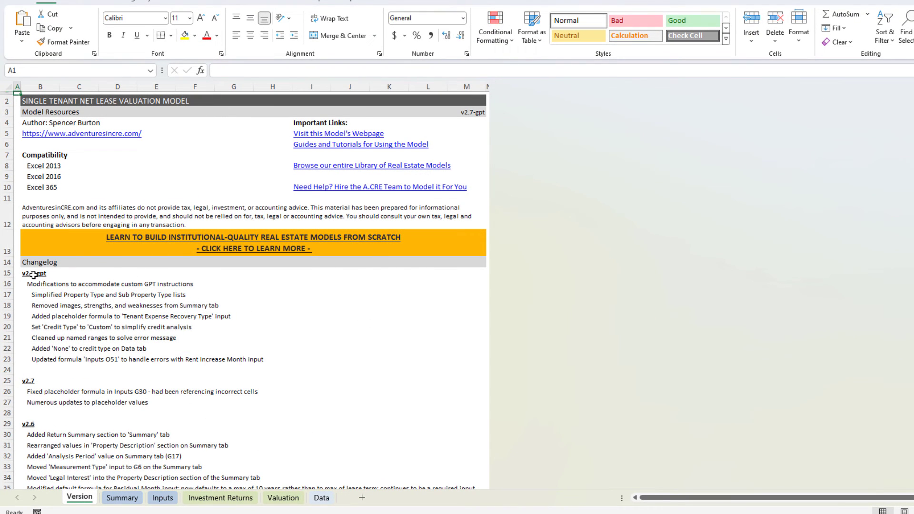
{"action": "left_click", "coordinate": [43, 338]}
{"action": "left_click", "coordinate": [34, 274]}
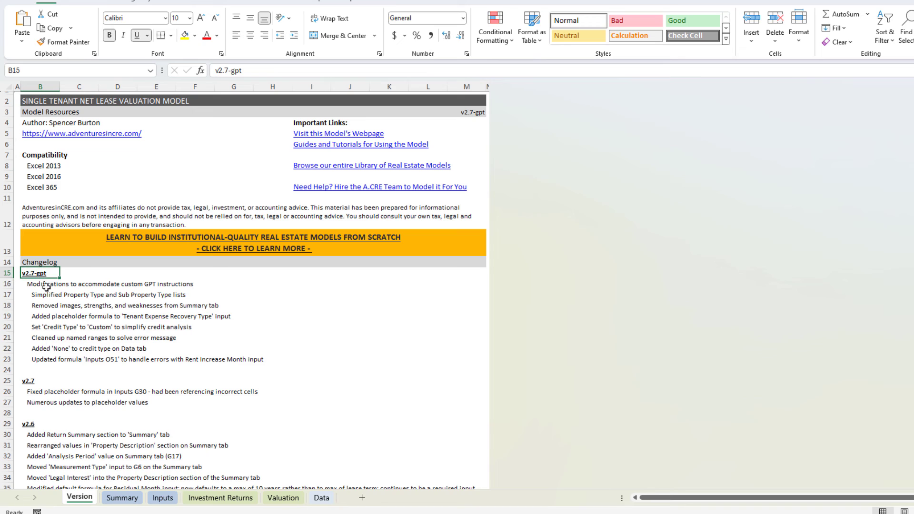
{"action": "left_click", "coordinate": [48, 328]}
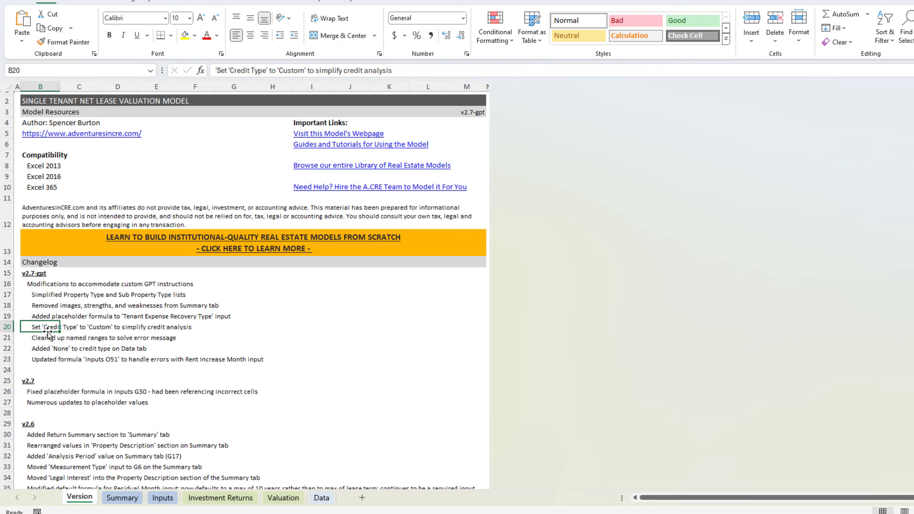
Step: Step through the property description entries on the Summary sheet
{"action": "left_click", "coordinate": [119, 498]}
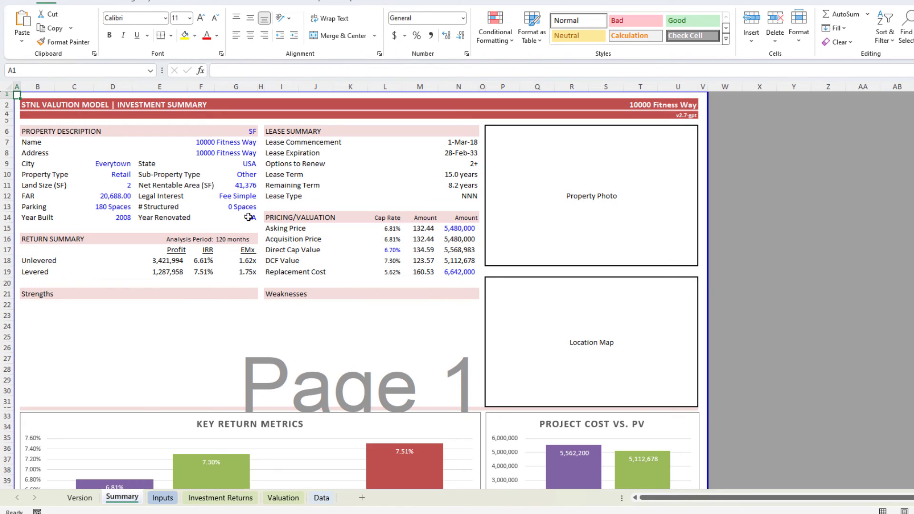
{"action": "left_click", "coordinate": [237, 144]}
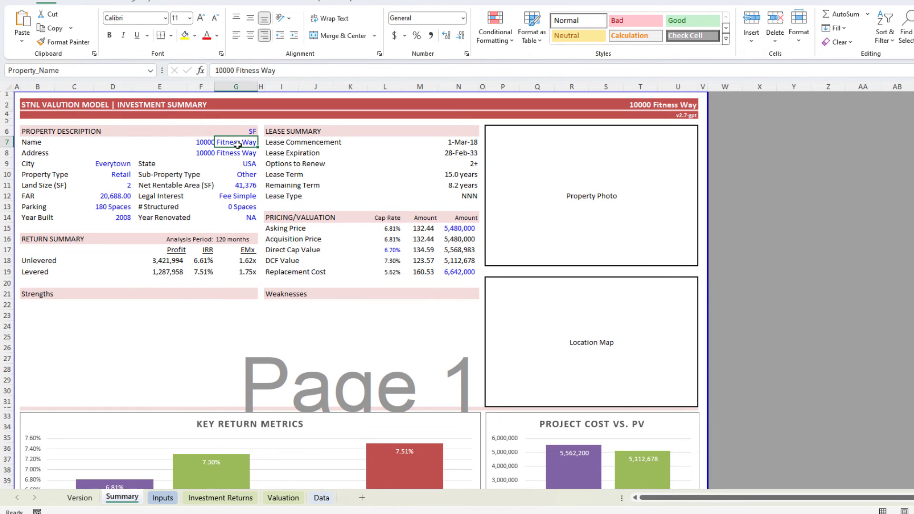
{"action": "key", "text": "Down"}
{"action": "key", "text": "Down"}
{"action": "key", "text": "Left"}
{"action": "key", "text": "Down"}
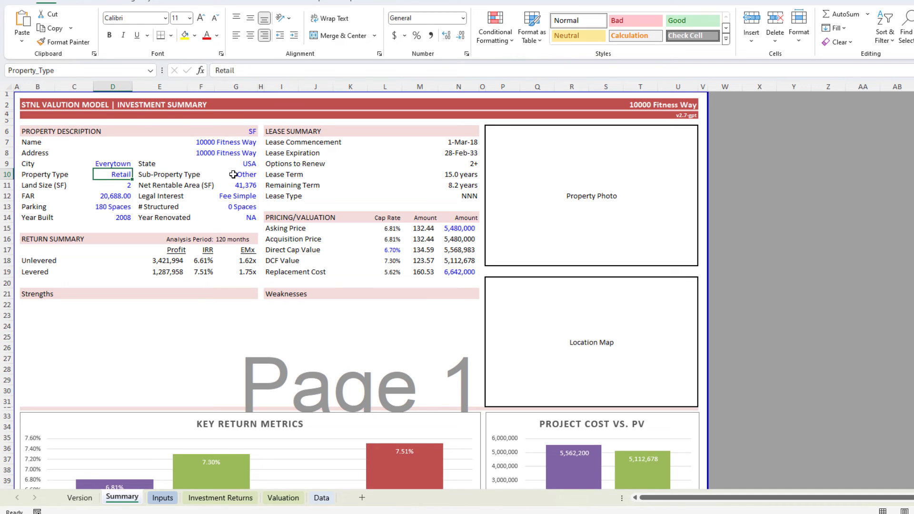
{"action": "key", "text": "Right"}
{"action": "key", "text": "Down"}
{"action": "key", "text": "Left"}
{"action": "key", "text": "Down"}
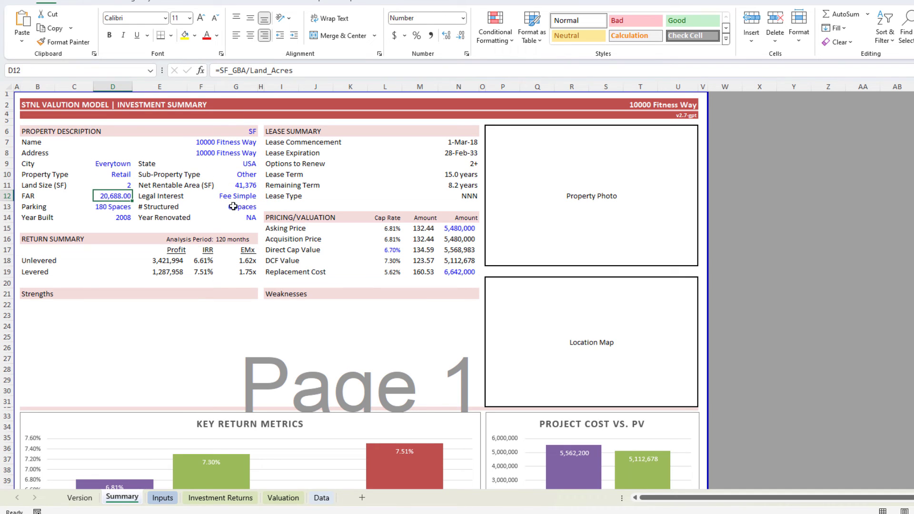
{"action": "key", "text": "Right"}
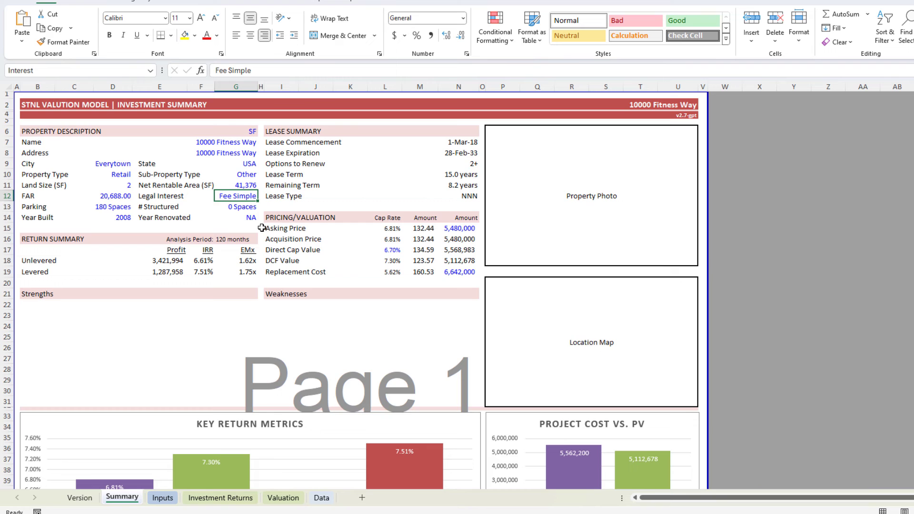
Step: Scan the Inputs sheet, then check the 6.61% unlevered and 7.51% levered IRR on Investment Returns
{"action": "left_click", "coordinate": [163, 498]}
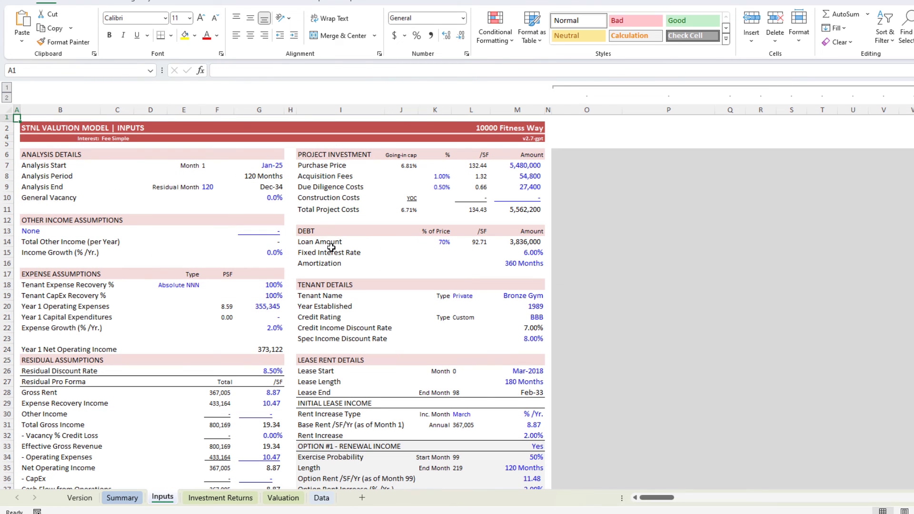
{"action": "scroll", "coordinate": [485, 208], "scroll_direction": "down", "scroll_amount": 3}
{"action": "scroll", "coordinate": [241, 263], "scroll_direction": "down", "scroll_amount": 3}
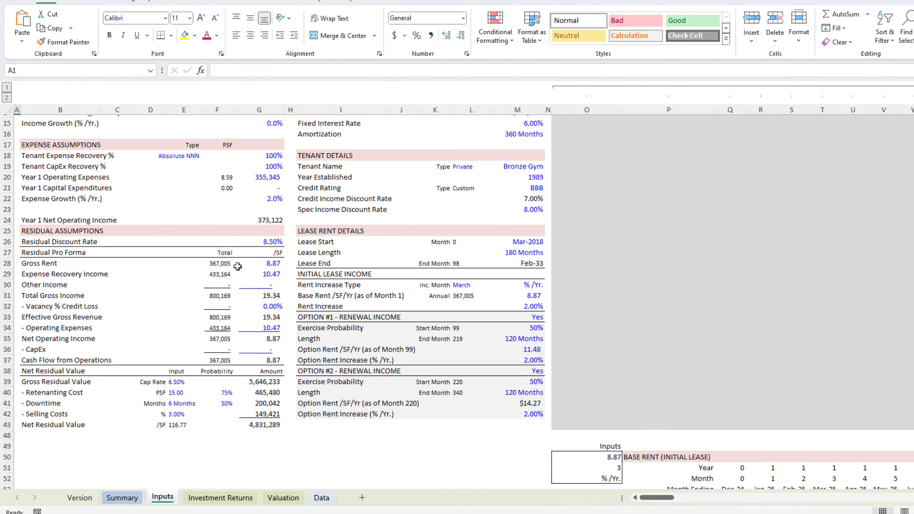
{"action": "scroll", "coordinate": [289, 354], "scroll_direction": "up", "scroll_amount": 6}
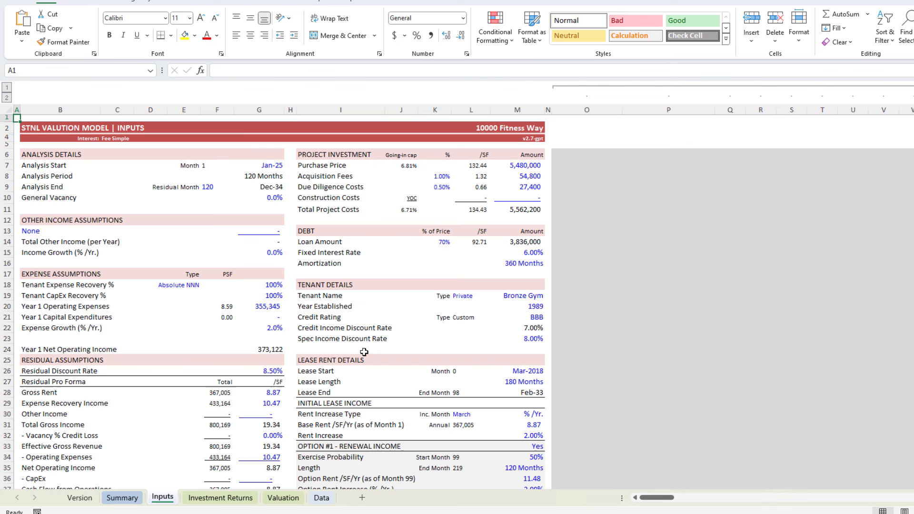
{"action": "left_click", "coordinate": [238, 498]}
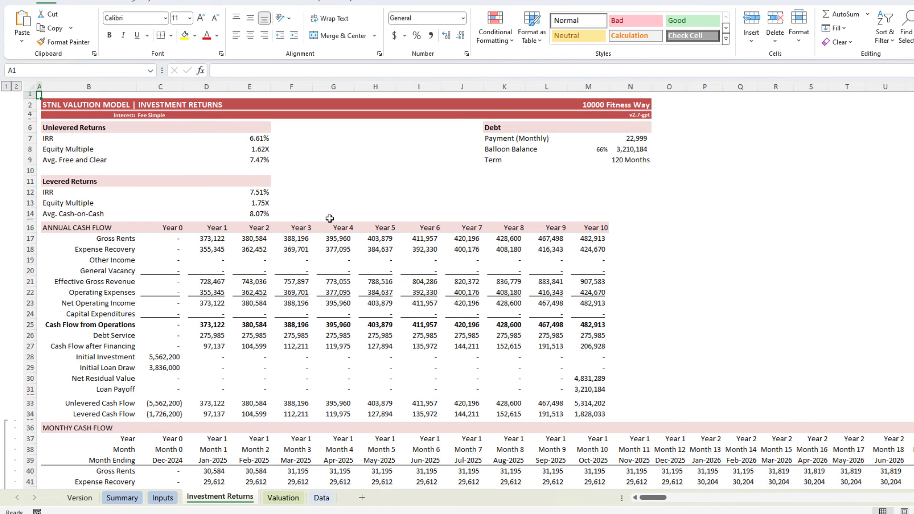
{"action": "left_click", "coordinate": [254, 192]}
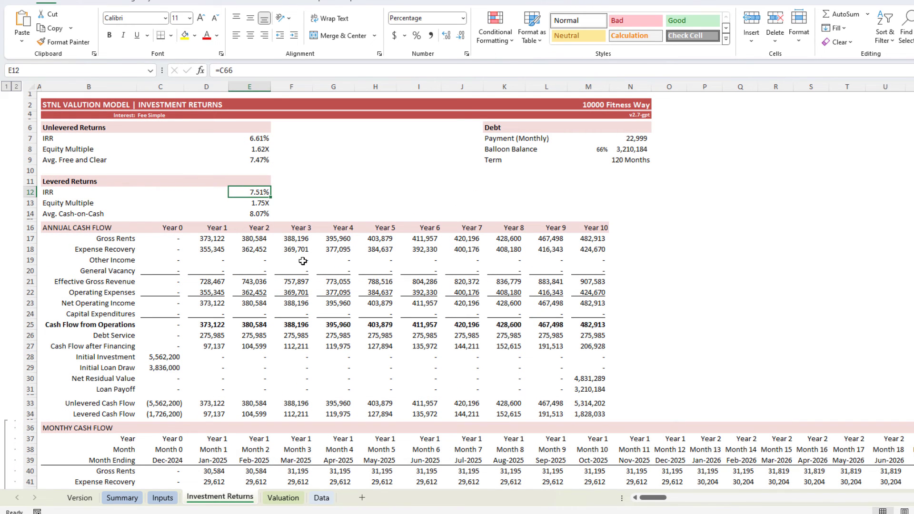
{"action": "left_click", "coordinate": [259, 140]}
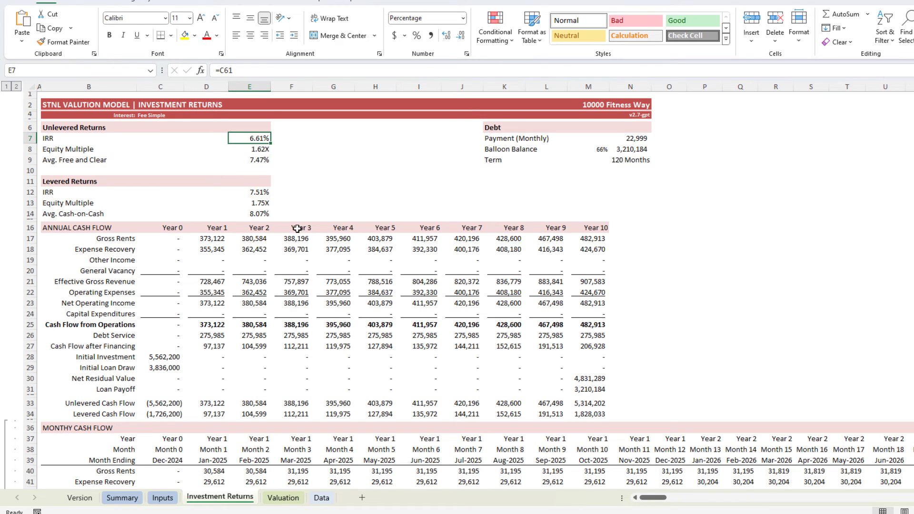
Step: Inspect the Valuation sheet's PV of project cash flows, Yield-on PV and discount rate cells
{"action": "left_click", "coordinate": [283, 498]}
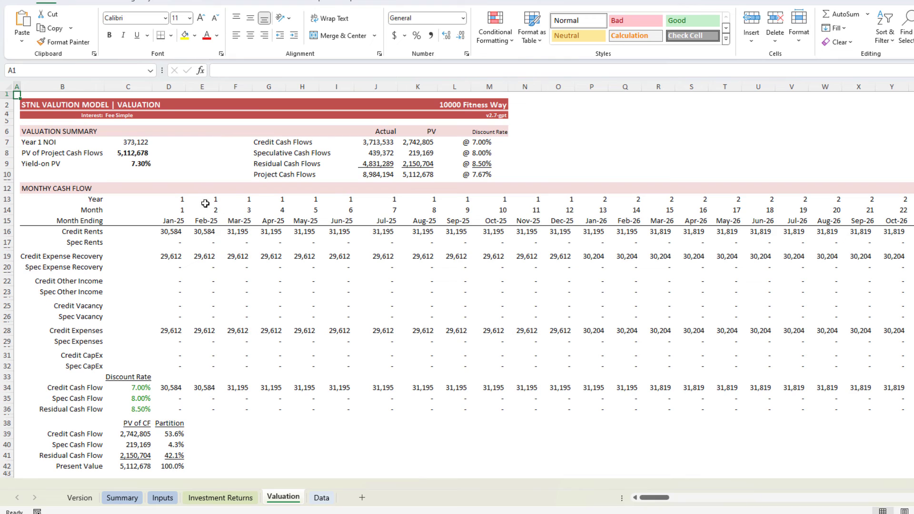
{"action": "left_click", "coordinate": [137, 155]}
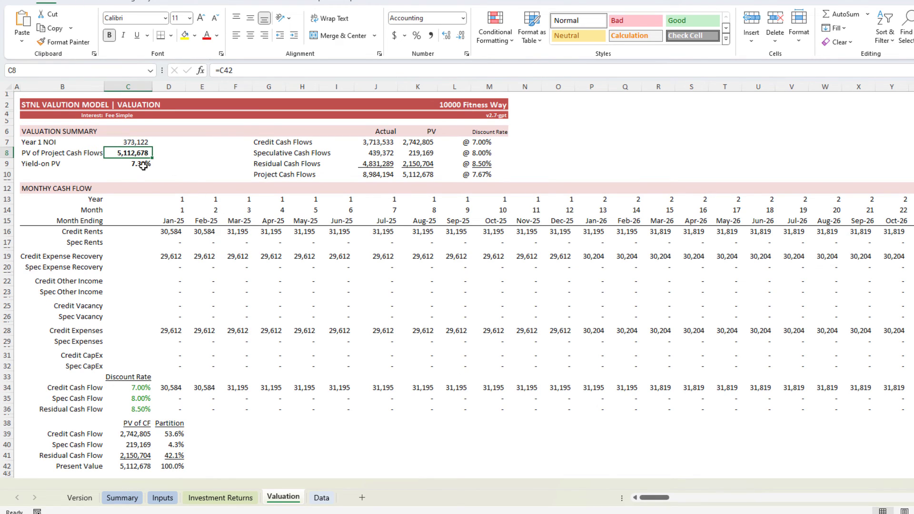
{"action": "left_click", "coordinate": [143, 166]}
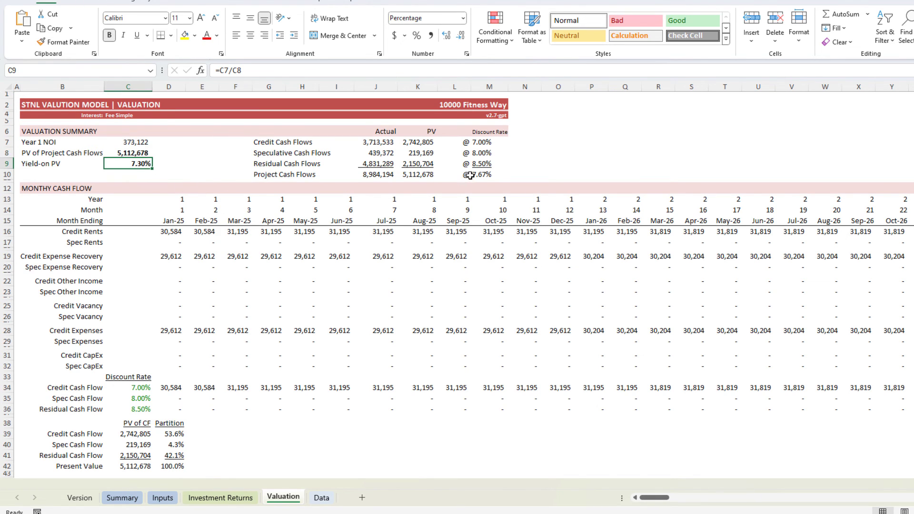
{"action": "left_click", "coordinate": [482, 142]}
{"action": "key", "text": "Down"}
{"action": "key", "text": "Down"}
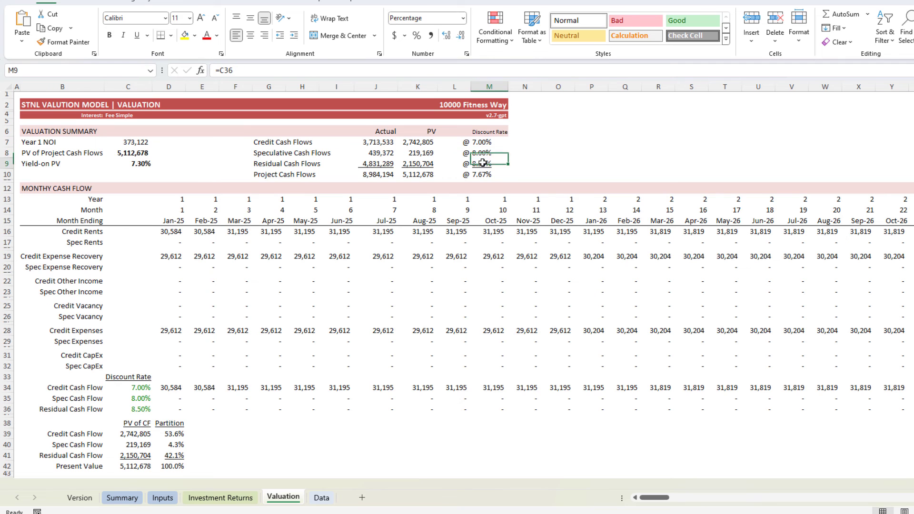
{"action": "key", "text": "Down"}
{"action": "left_click", "coordinate": [142, 152]}
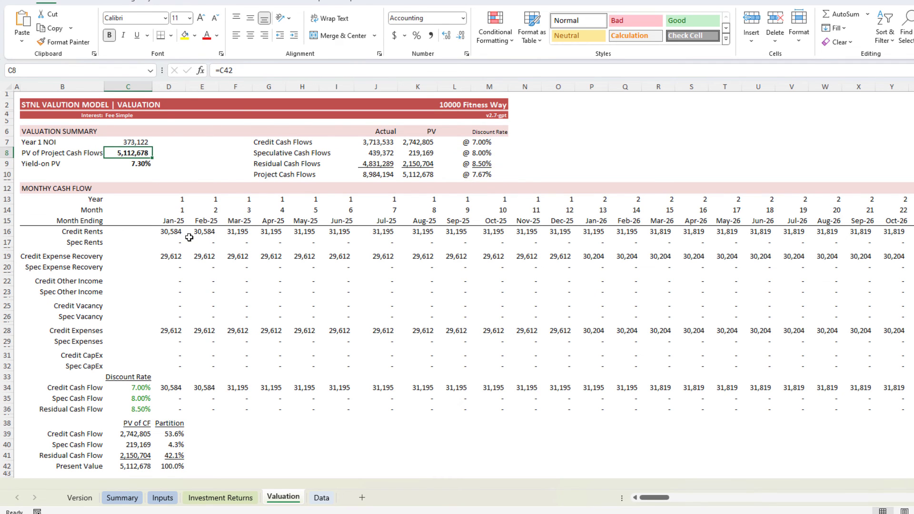
Step: Compare the Summary with the Inputs, Valuation and Data sheets, checking the 5,480,000 asking price
{"action": "left_click", "coordinate": [122, 498]}
{"action": "left_click", "coordinate": [162, 497]}
{"action": "left_click", "coordinate": [122, 498]}
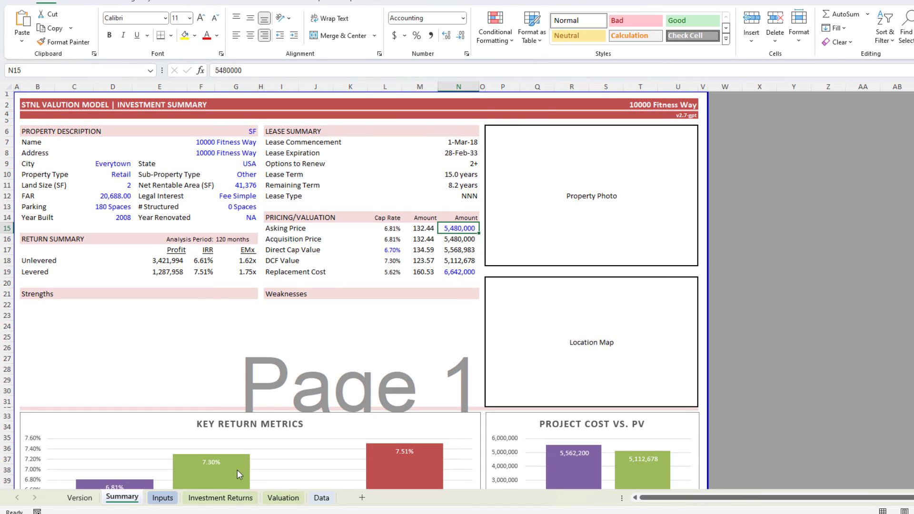
{"action": "left_click", "coordinate": [283, 498]}
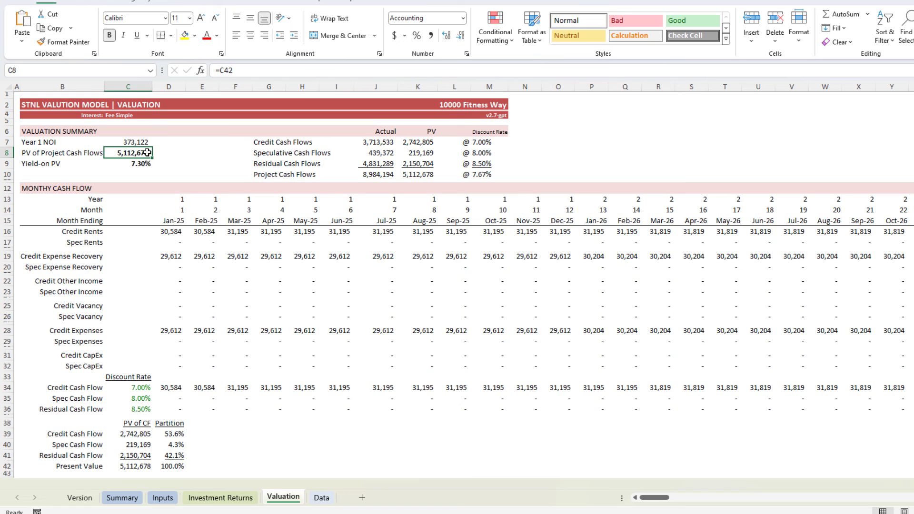
{"action": "left_click", "coordinate": [122, 497]}
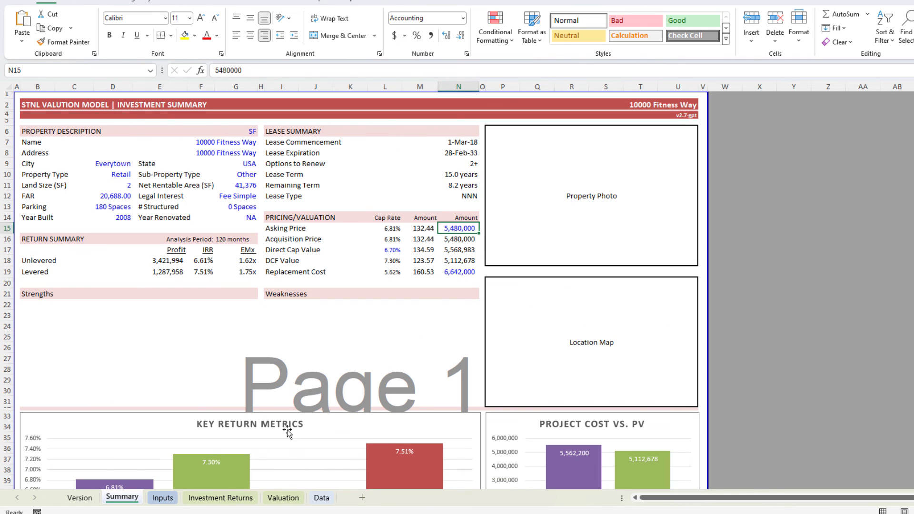
{"action": "left_click", "coordinate": [321, 497]}
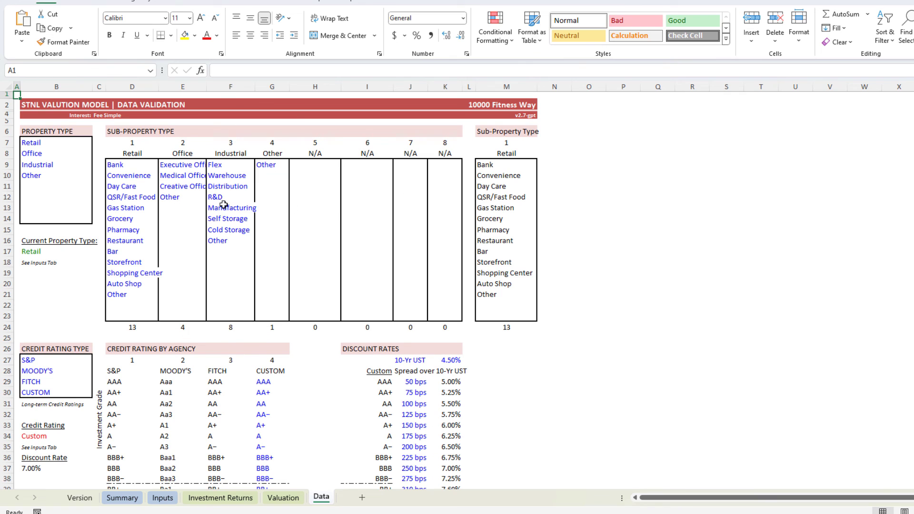
{"action": "left_click", "coordinate": [122, 498]}
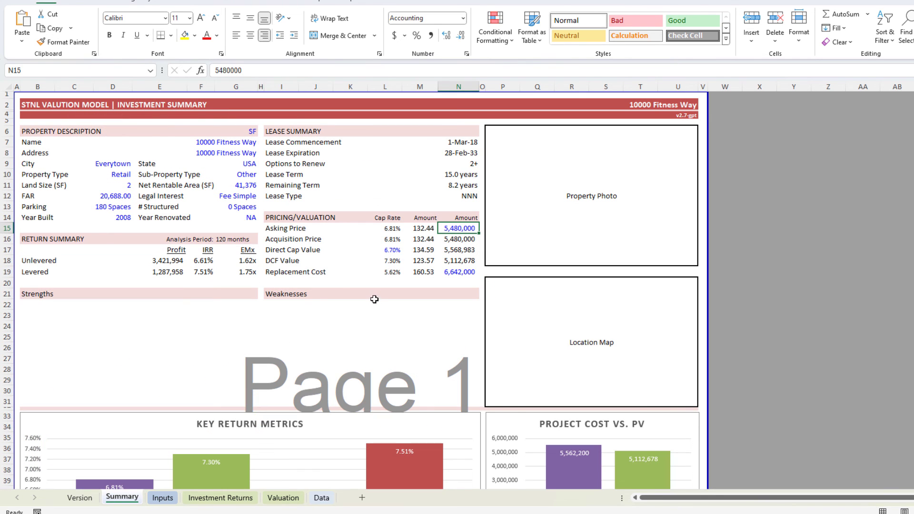
{"action": "left_click", "coordinate": [457, 239]}
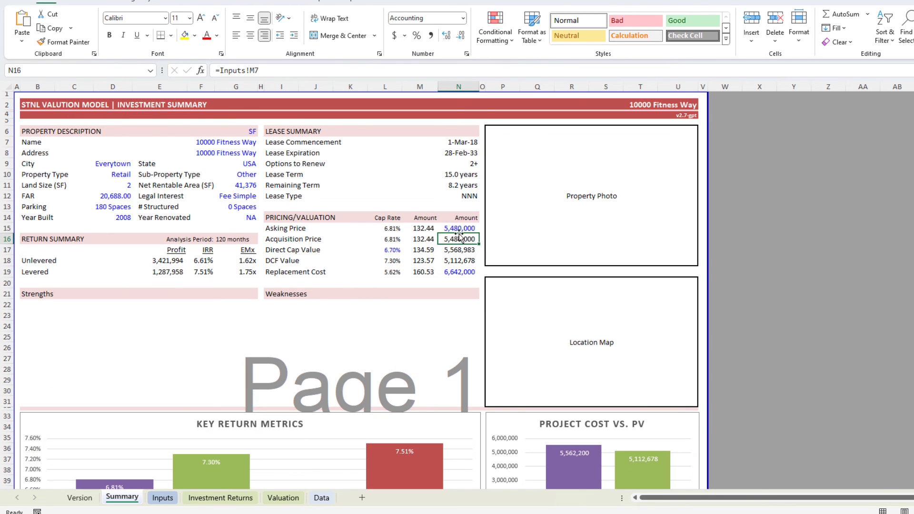
{"action": "key", "text": "Up"}
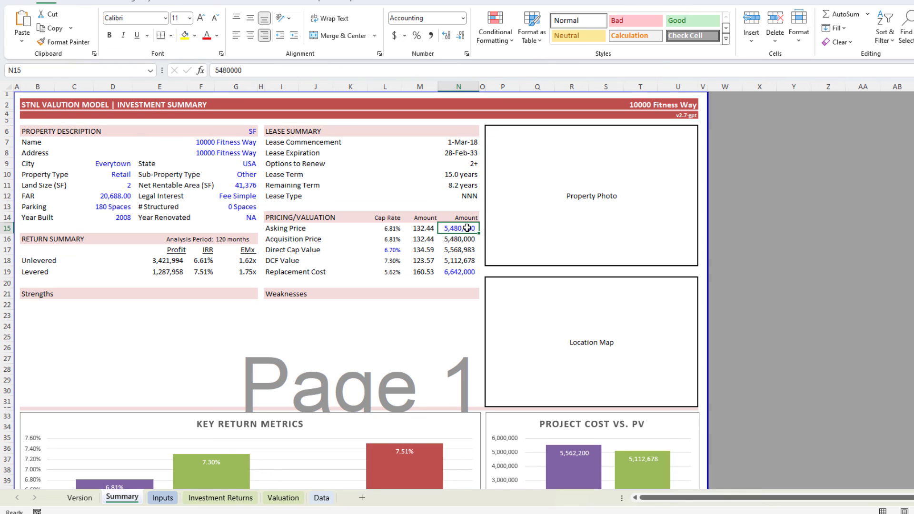
Step: Change the purchase price on the Inputs sheet to 5,100,000
{"action": "left_click", "coordinate": [164, 498]}
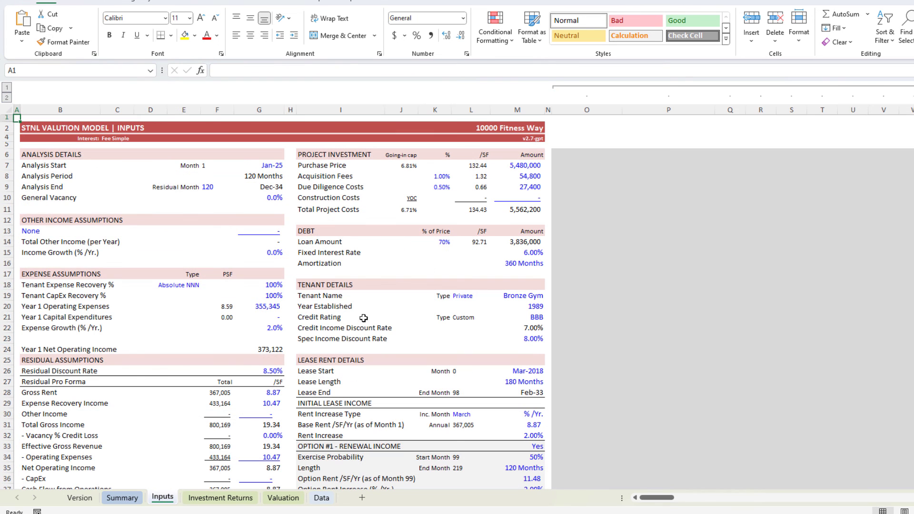
{"action": "left_click_drag", "start_coordinate": [324, 176], "coordinate": [315, 164]}
{"action": "left_click", "coordinate": [314, 164]}
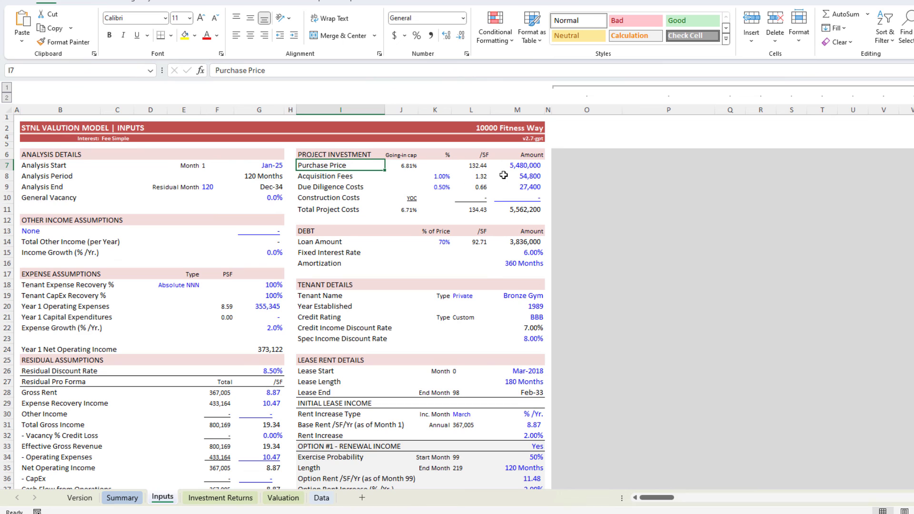
{"action": "left_click", "coordinate": [522, 166]}
{"action": "type", "text": "5100000"}
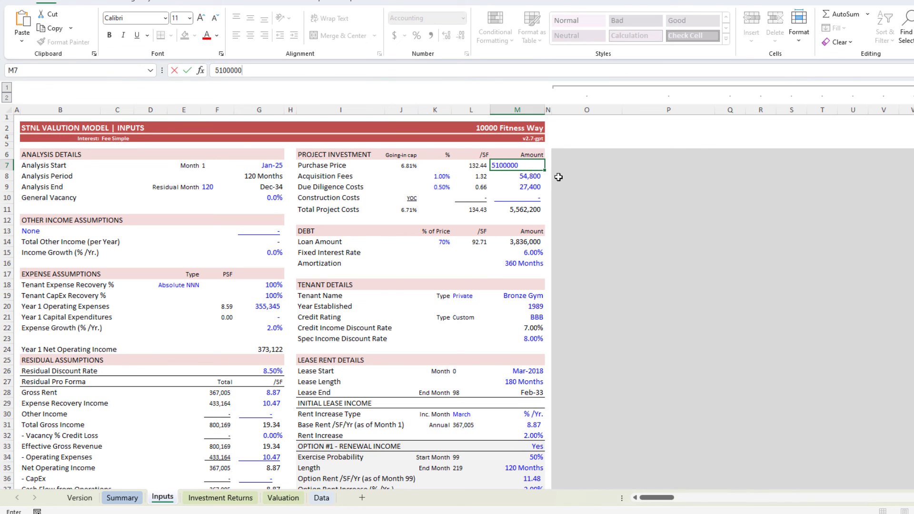
{"action": "key", "text": "ctrl+Return"}
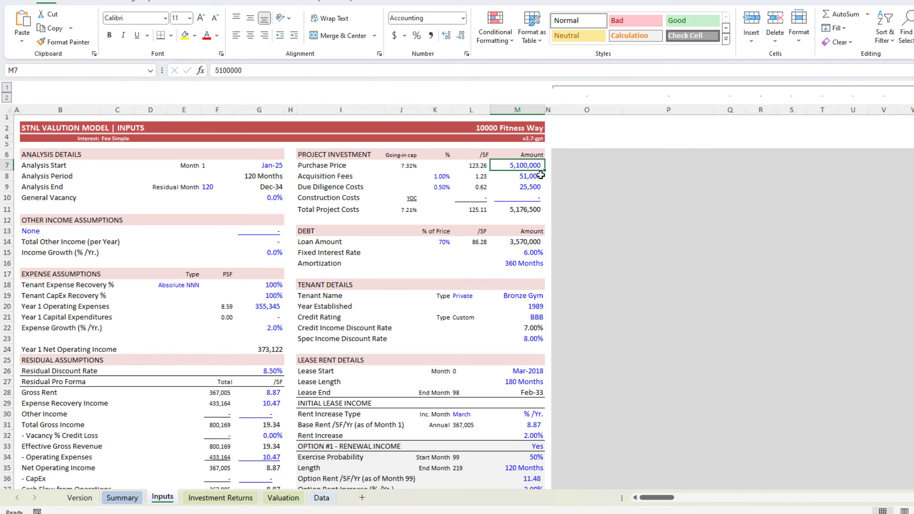
Step: Review the new returns on Investment Returns: 7.70% unlevered and 10.63% levered IRR
{"action": "left_click", "coordinate": [221, 498]}
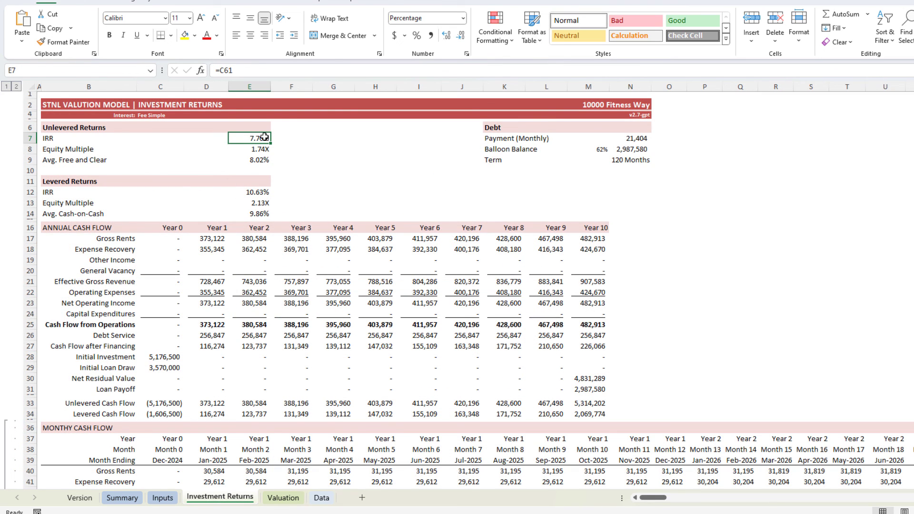
{"action": "left_click", "coordinate": [269, 204]}
{"action": "left_click", "coordinate": [257, 193]}
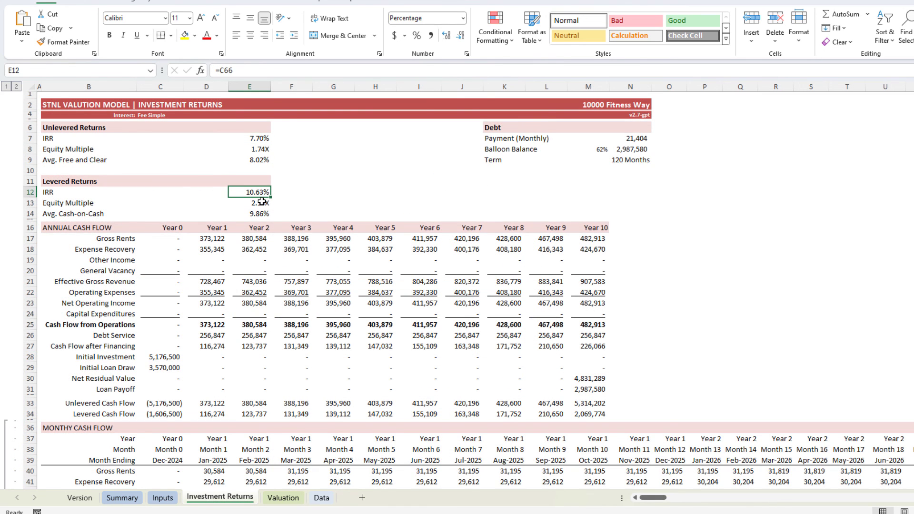
{"action": "left_click_drag", "start_coordinate": [598, 228], "coordinate": [597, 360]}
{"action": "left_click", "coordinate": [629, 161]}
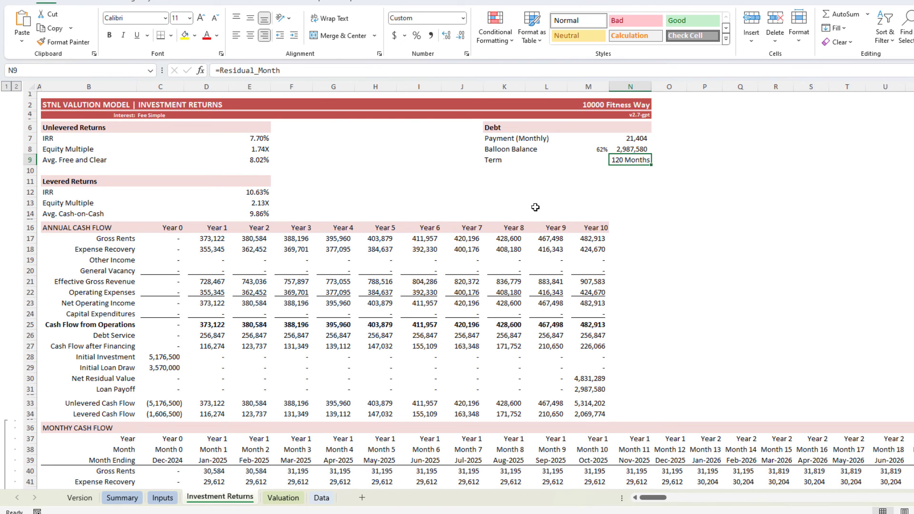